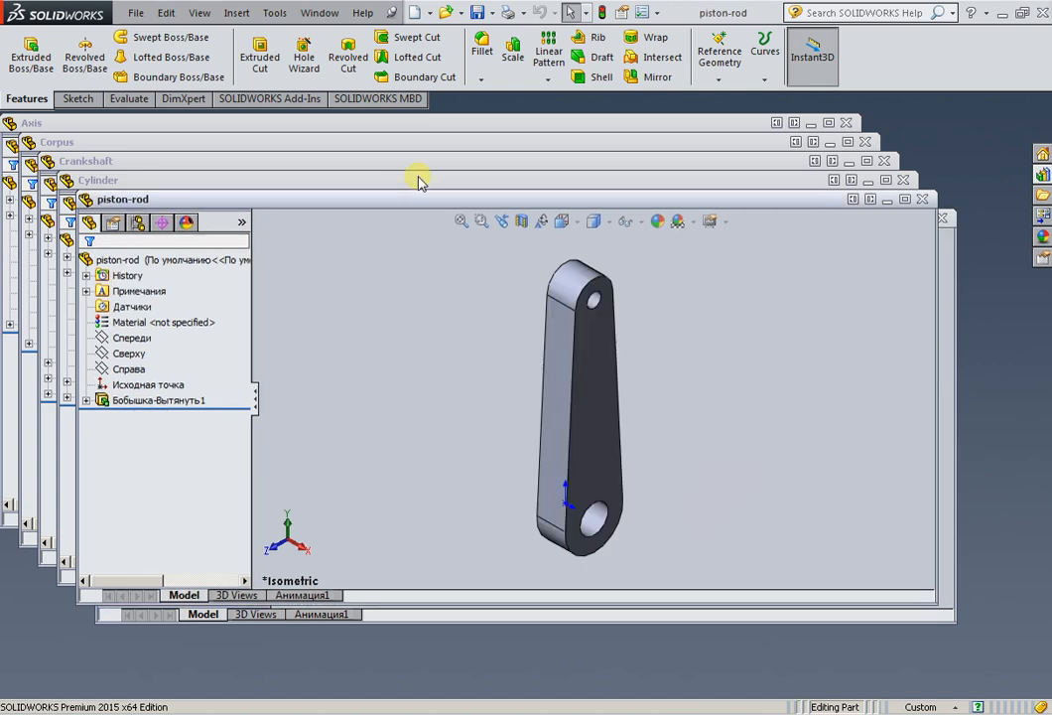
- Look through the open Cylinder, Crankshaft, Corpus and Axis part windows one after another
click(418, 179)
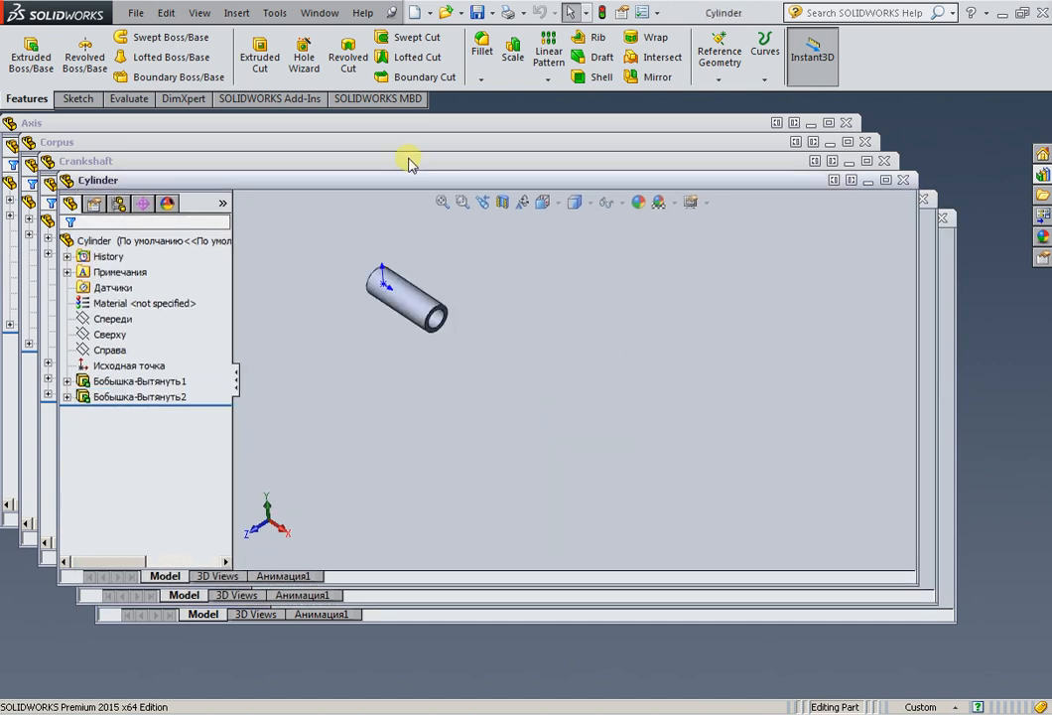
click(410, 162)
click(400, 141)
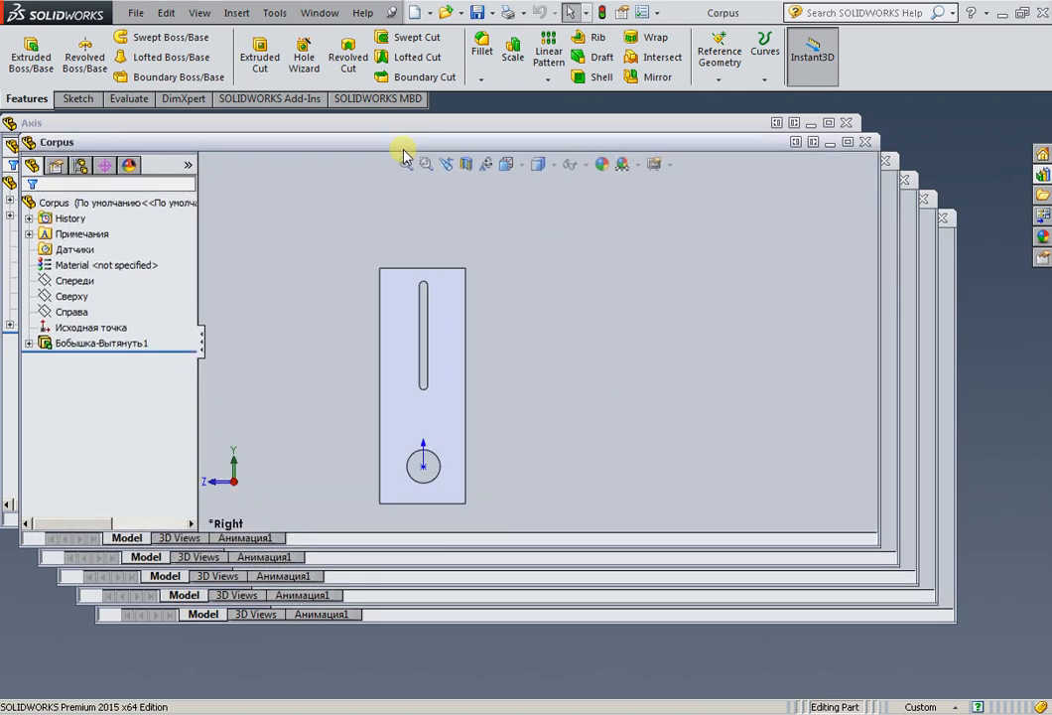
click(394, 123)
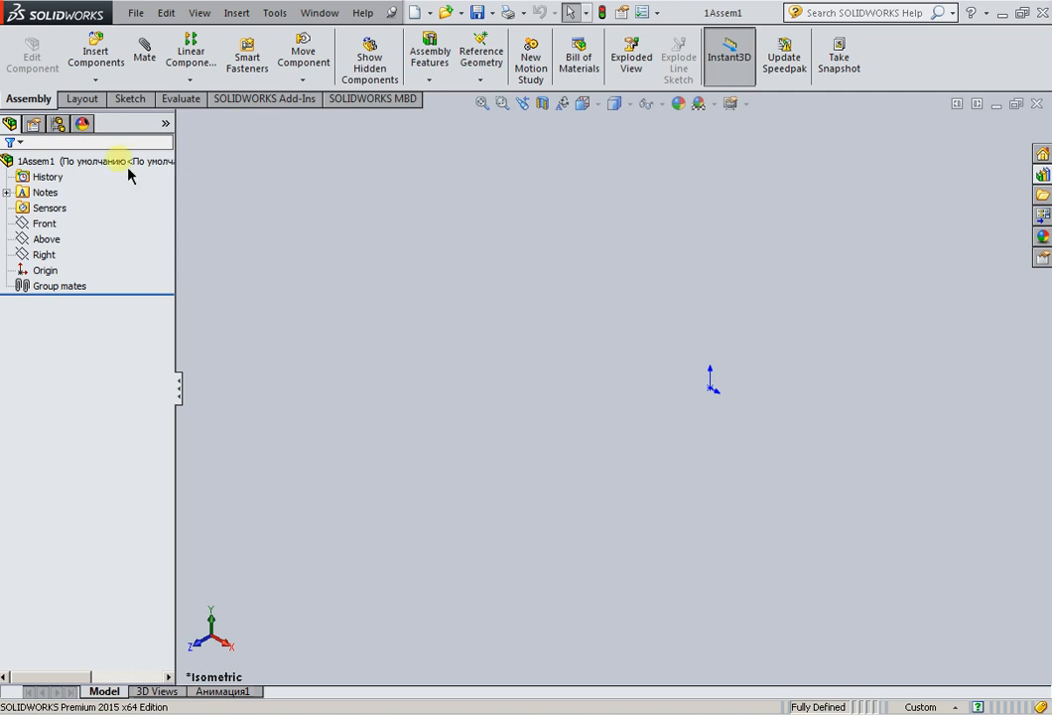
- Insert the Corpus part as the first component of the assembly, placing it at the assembly origin
click(93, 82)
click(97, 50)
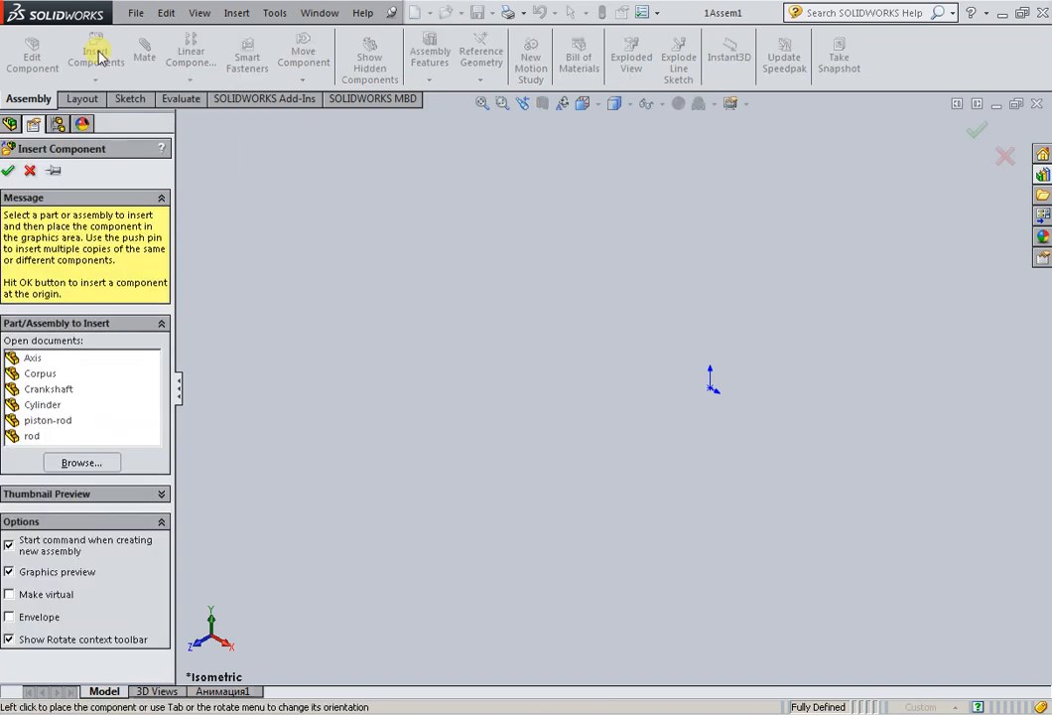
click(27, 377)
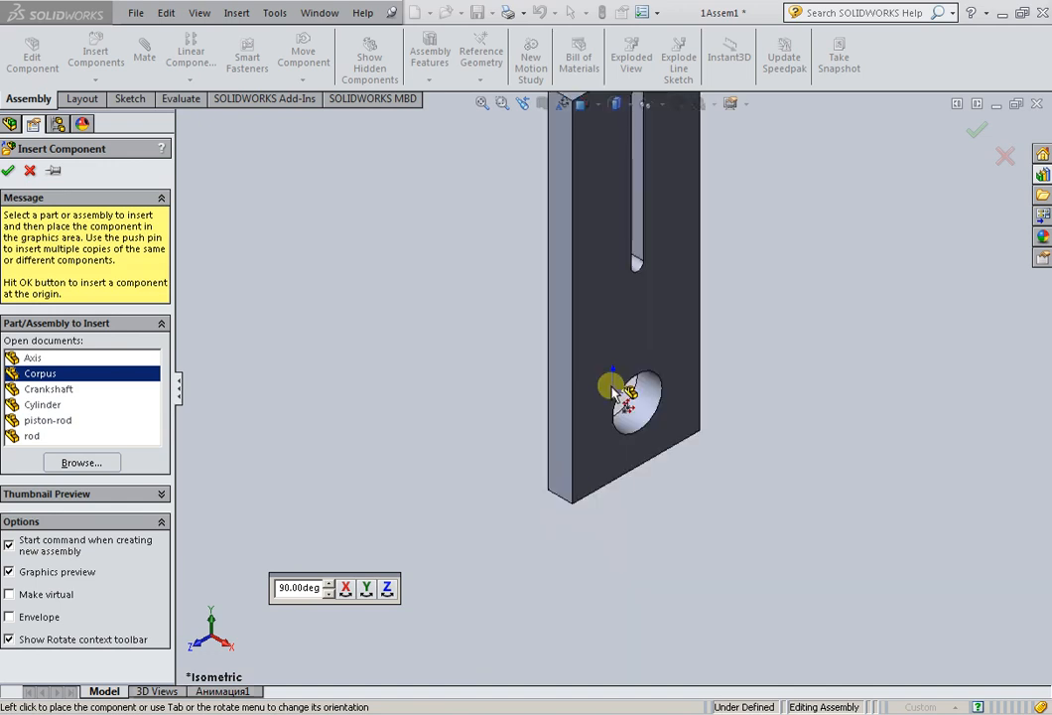
click(620, 393)
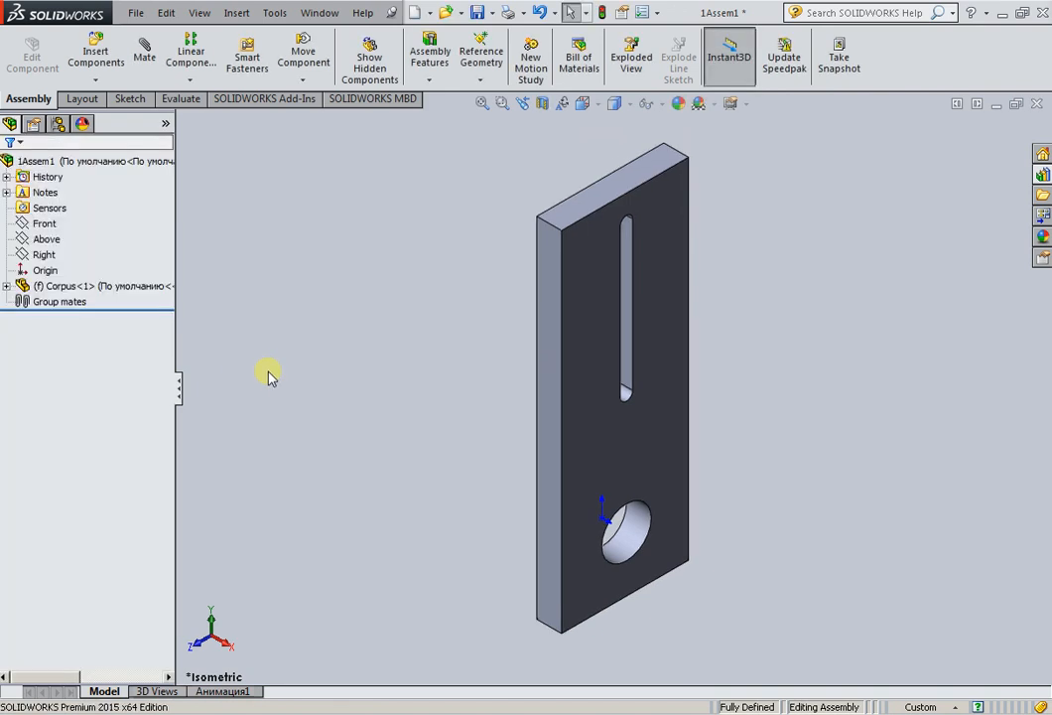
click(40, 303)
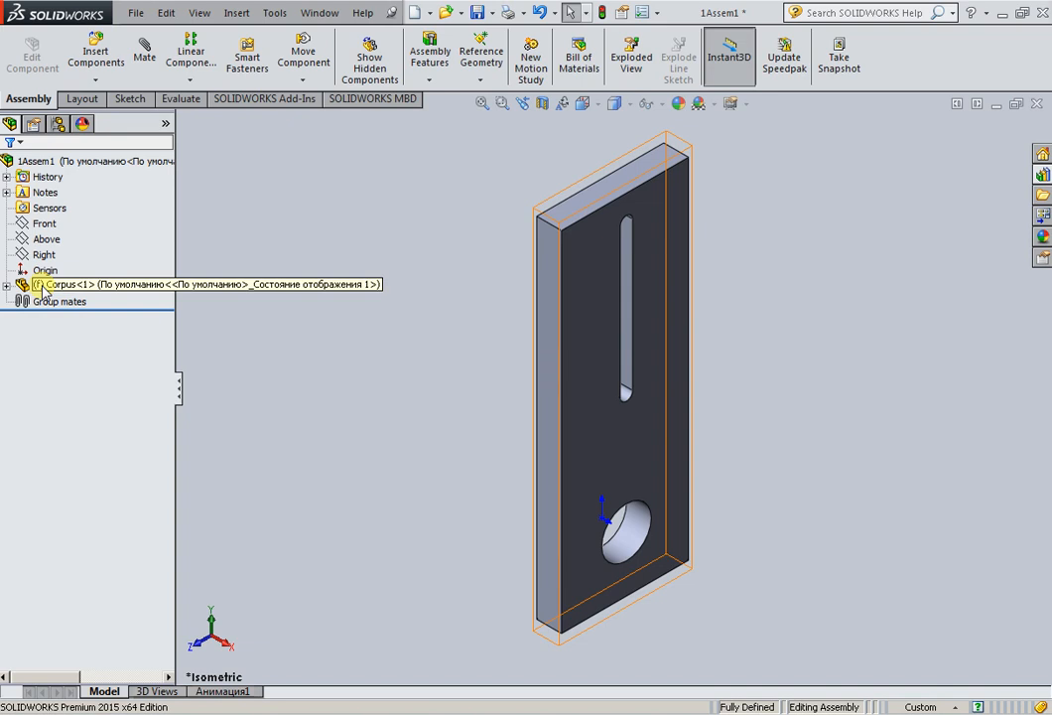
click(43, 290)
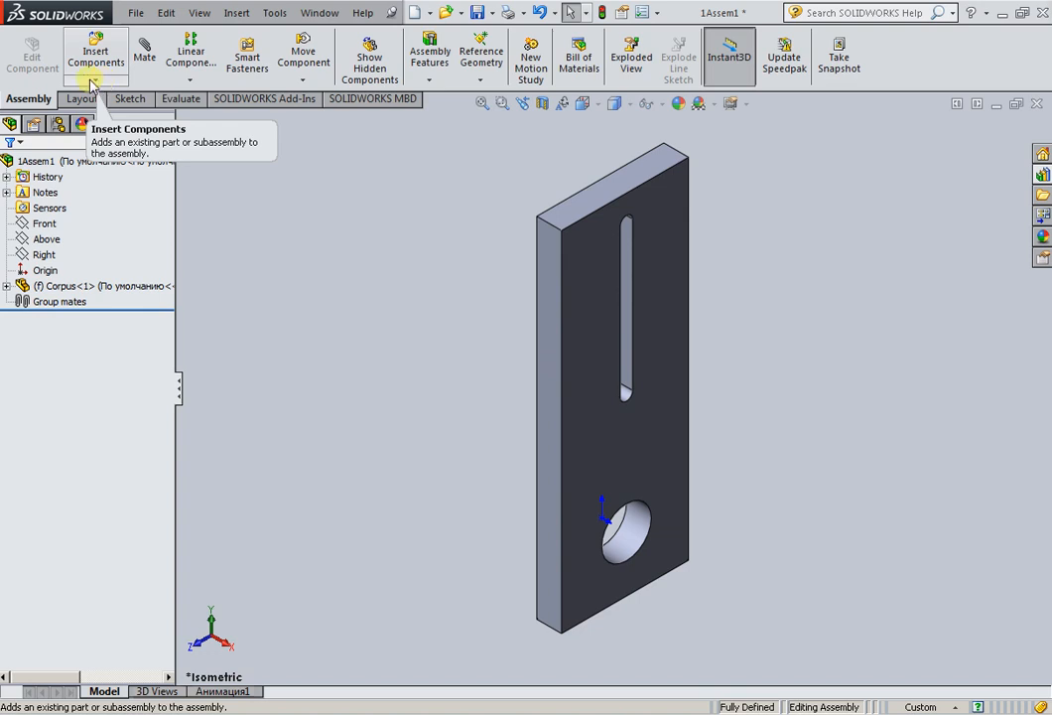
- Insert the rod part in the free space beside the Corpus and the Axis part across the Corpus slot
click(95, 67)
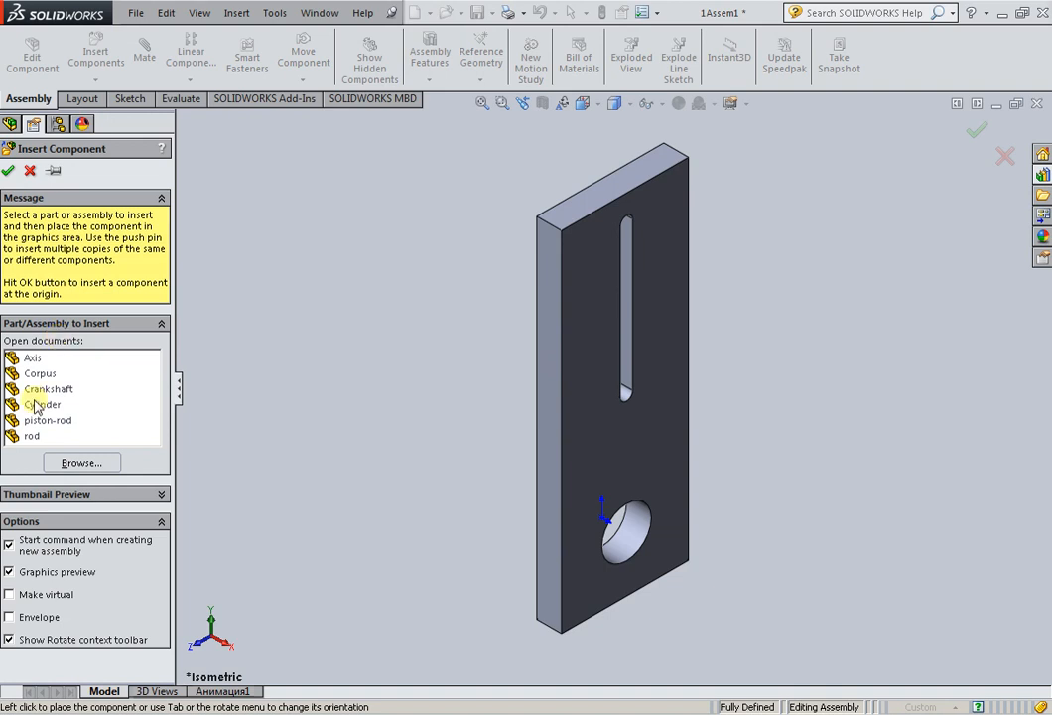
click(14, 441)
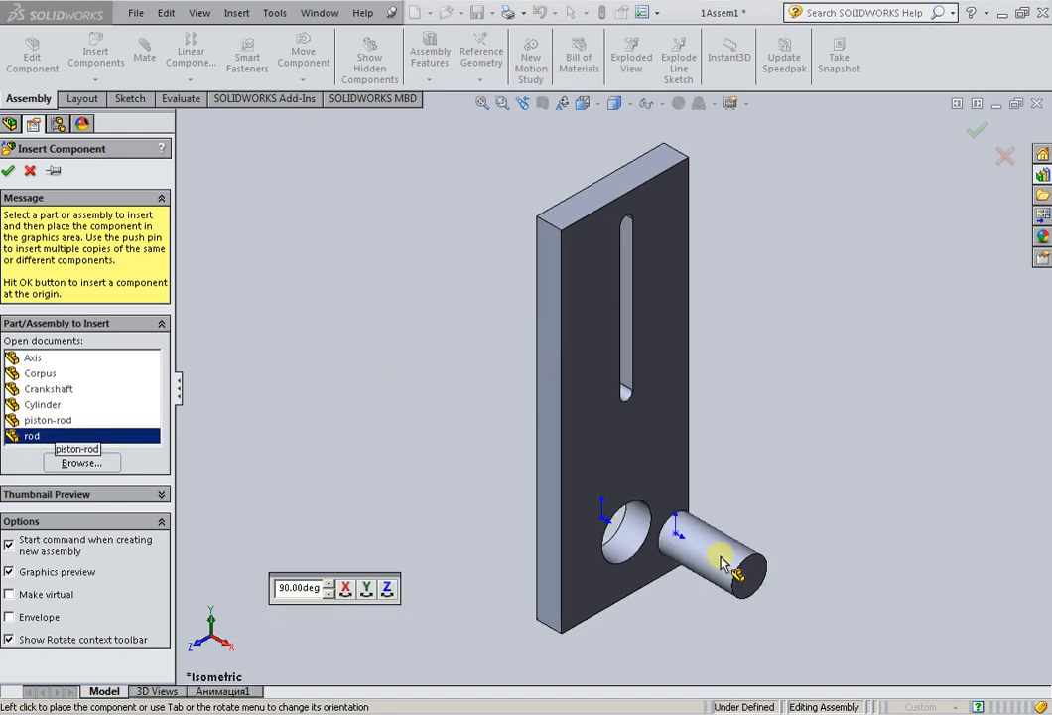
click(911, 441)
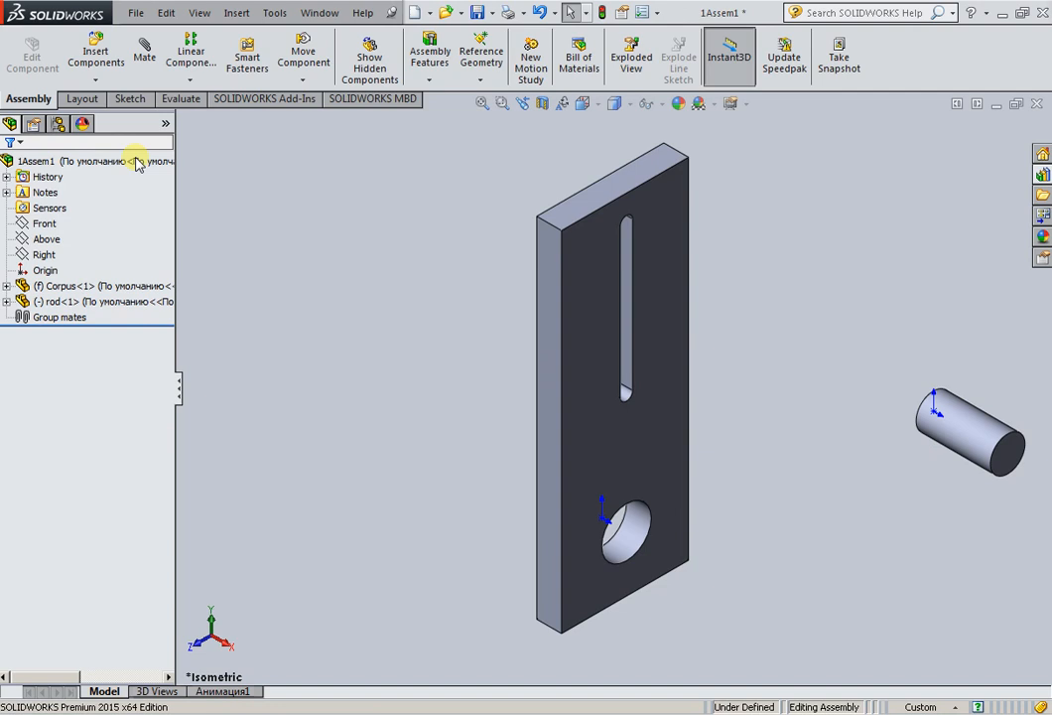
click(93, 61)
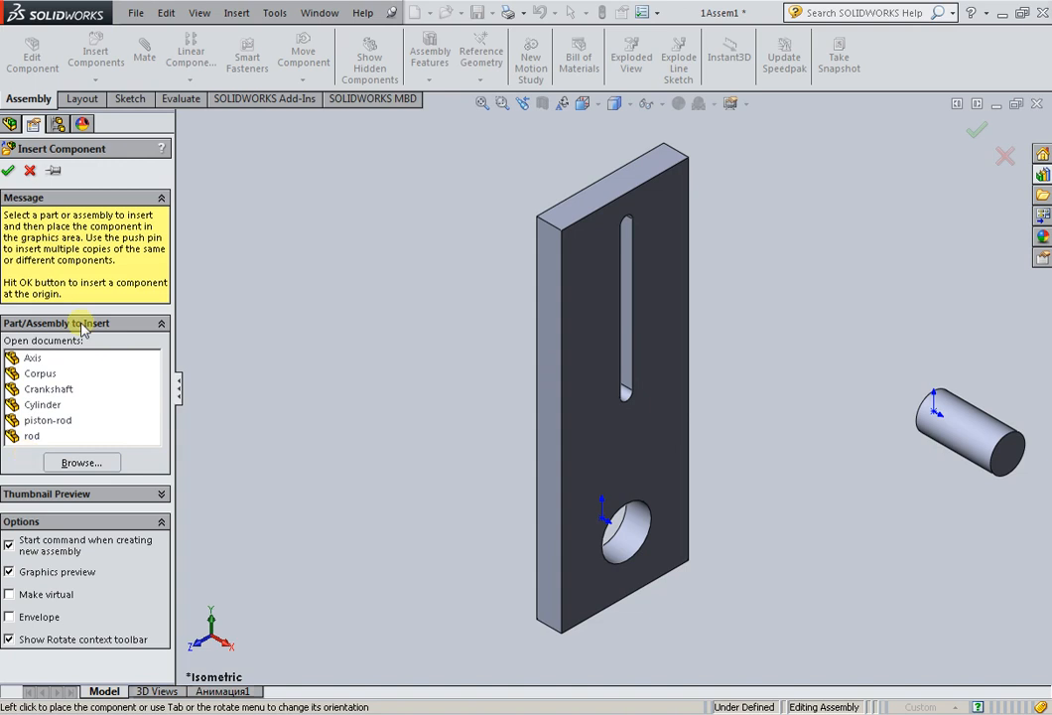
click(36, 357)
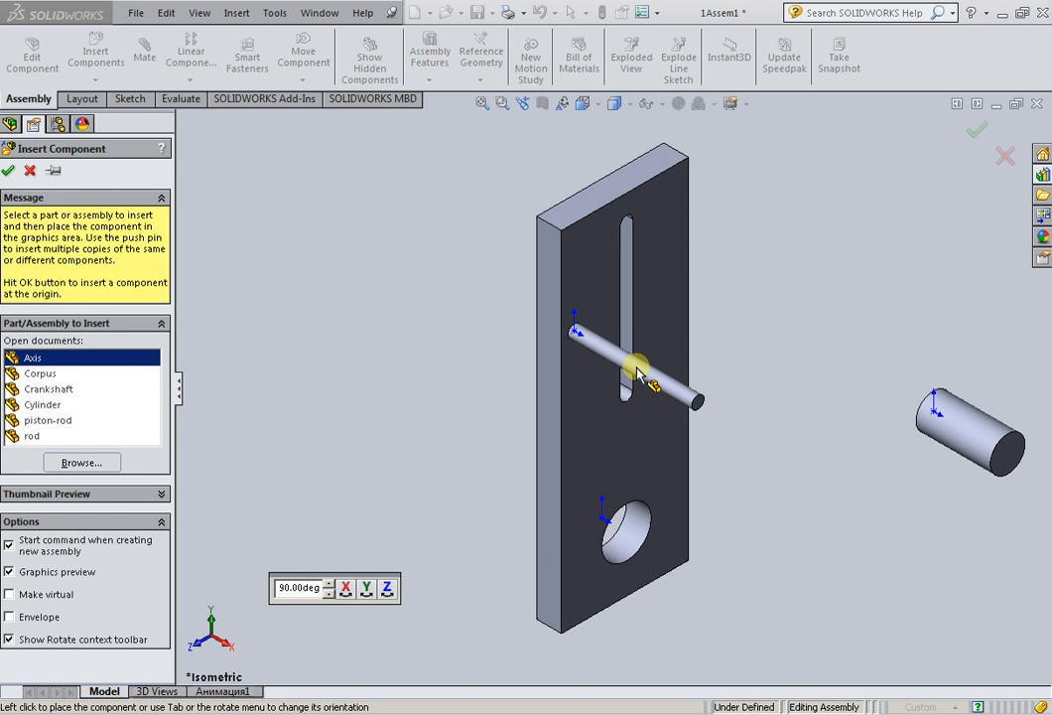
click(638, 375)
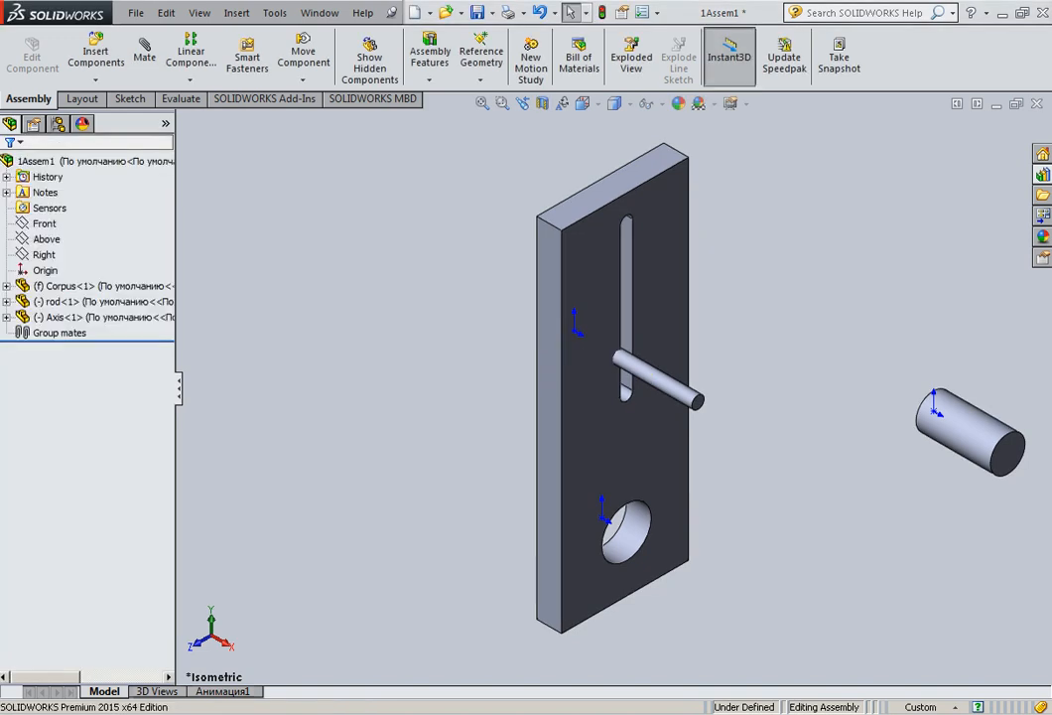
- Insert the Crankshaft part in the free space beside the Corpus's round hole
click(93, 65)
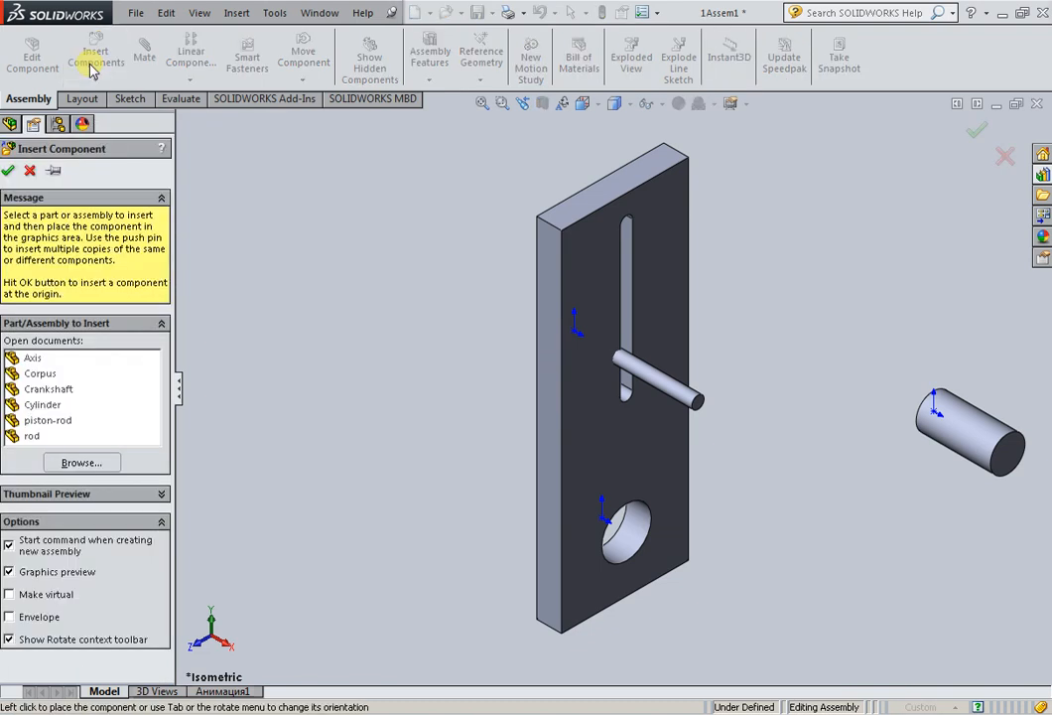
click(46, 390)
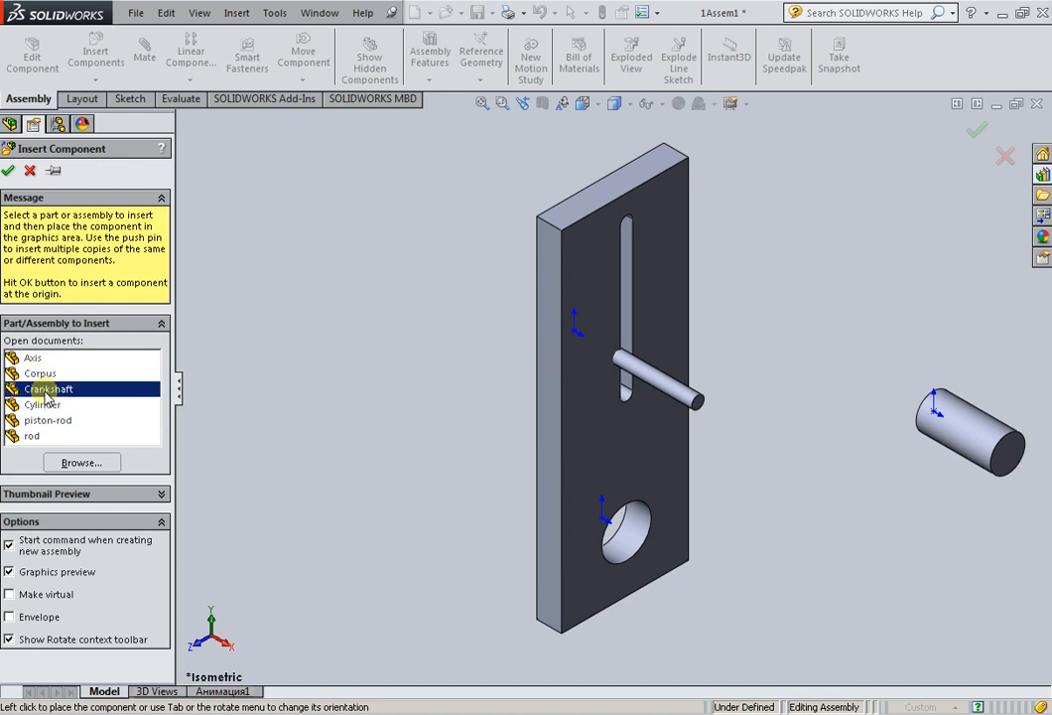
click(45, 393)
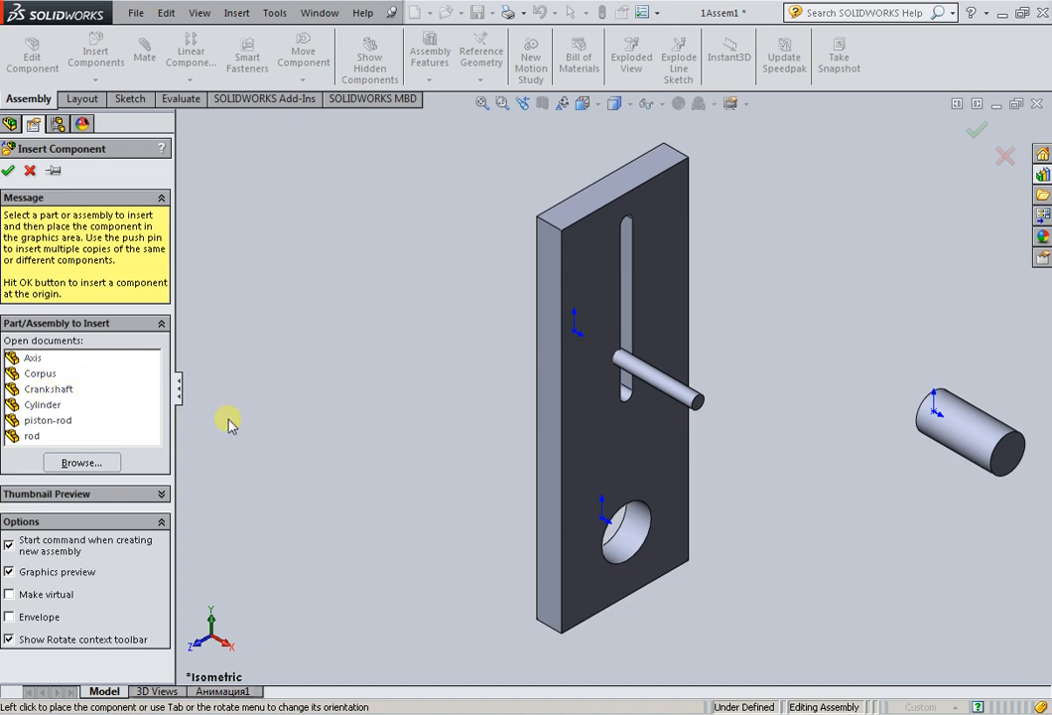
click(37, 391)
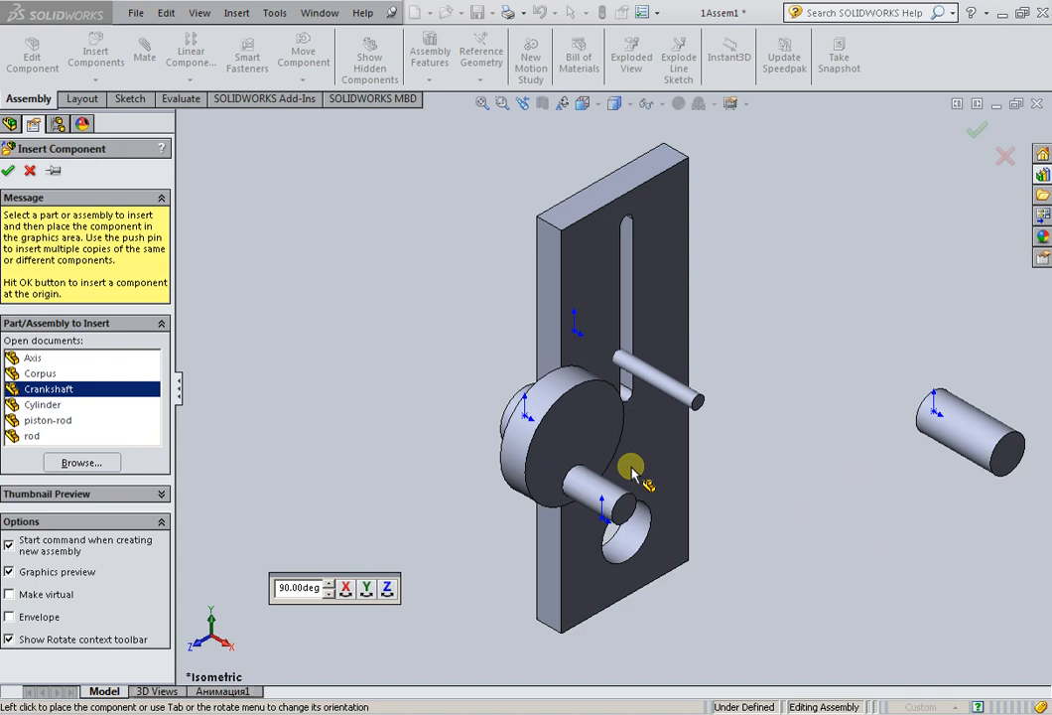
click(803, 540)
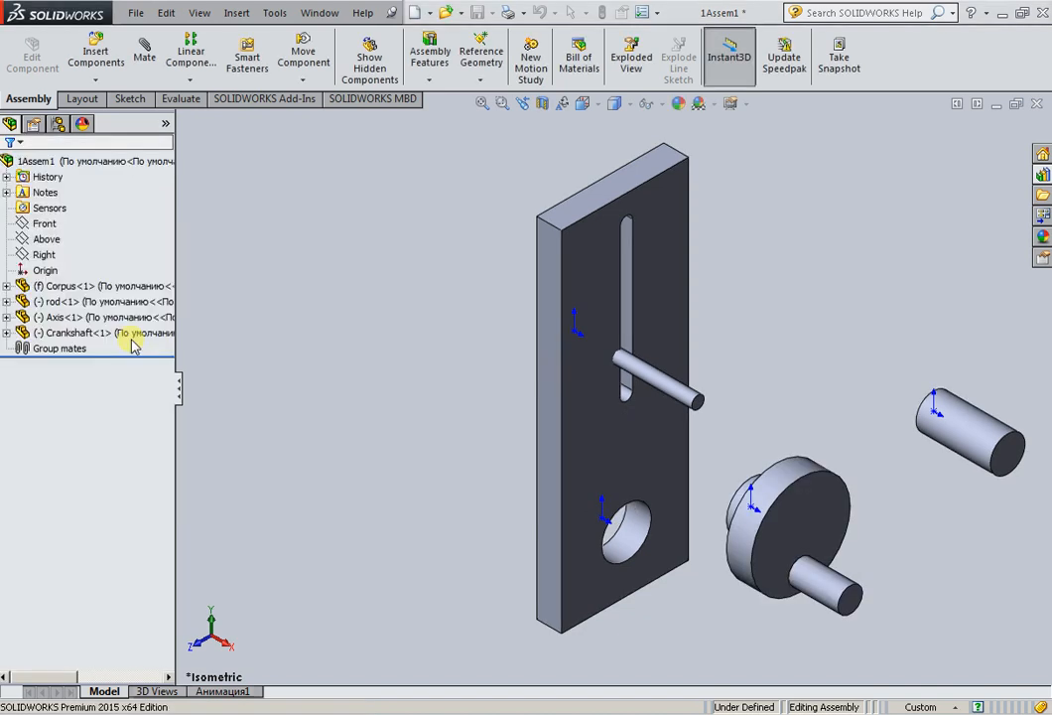
- Add a Concentric mate between the Corpus's round hole and the Crankshaft's thick rear journal
click(145, 54)
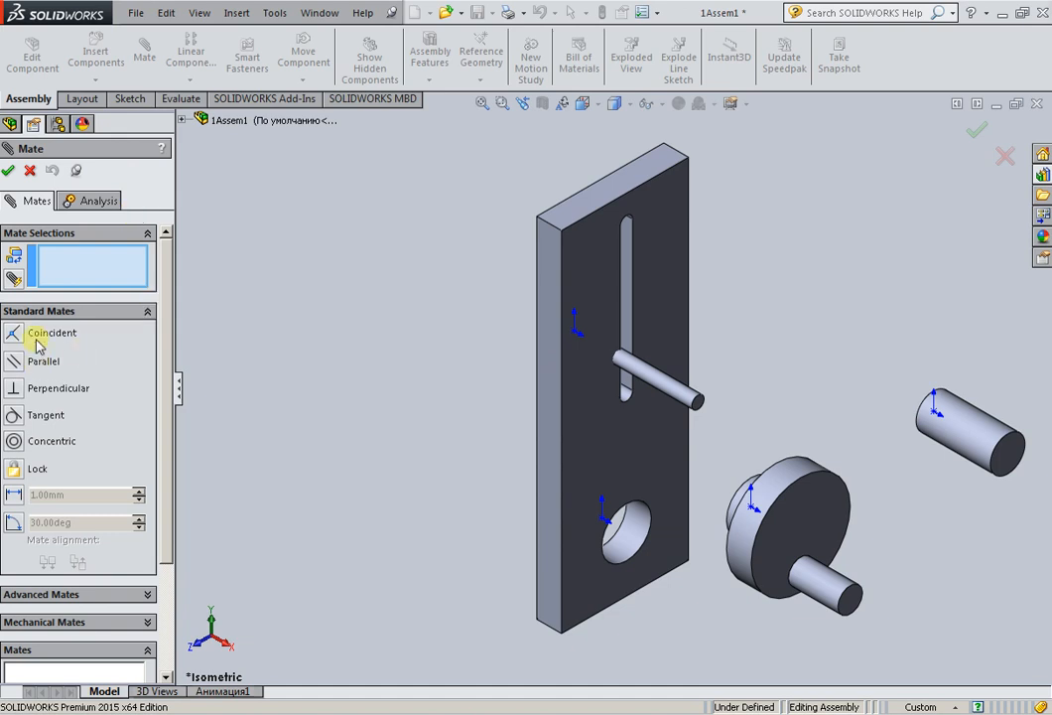
click(37, 449)
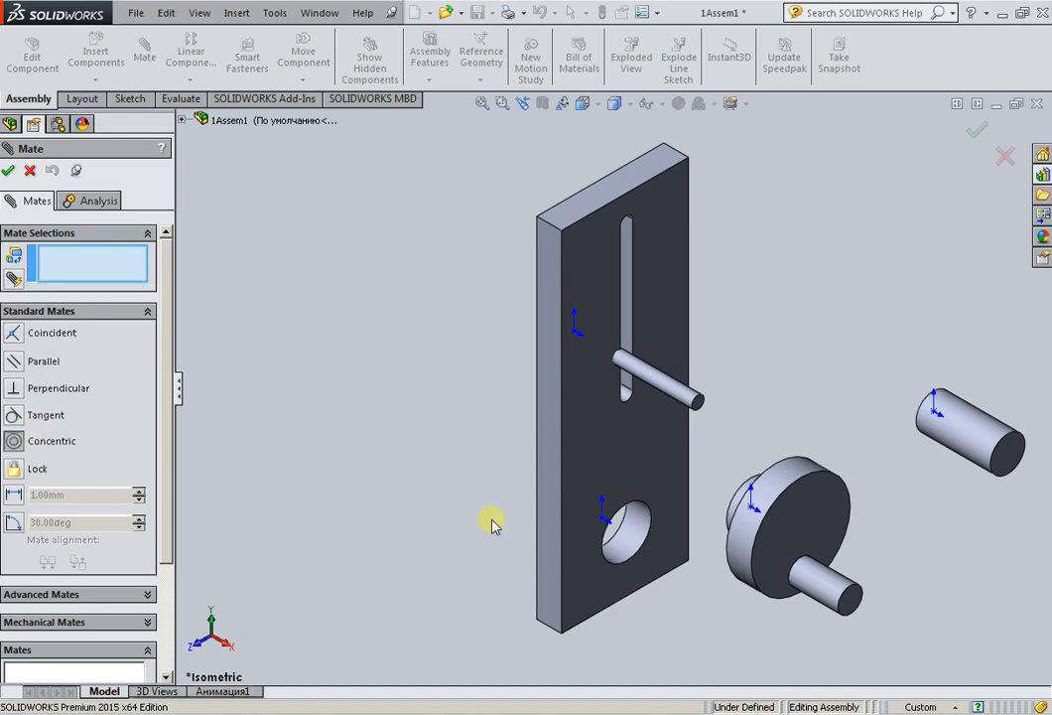
click(632, 533)
middle_drag(631, 532, 674, 554)
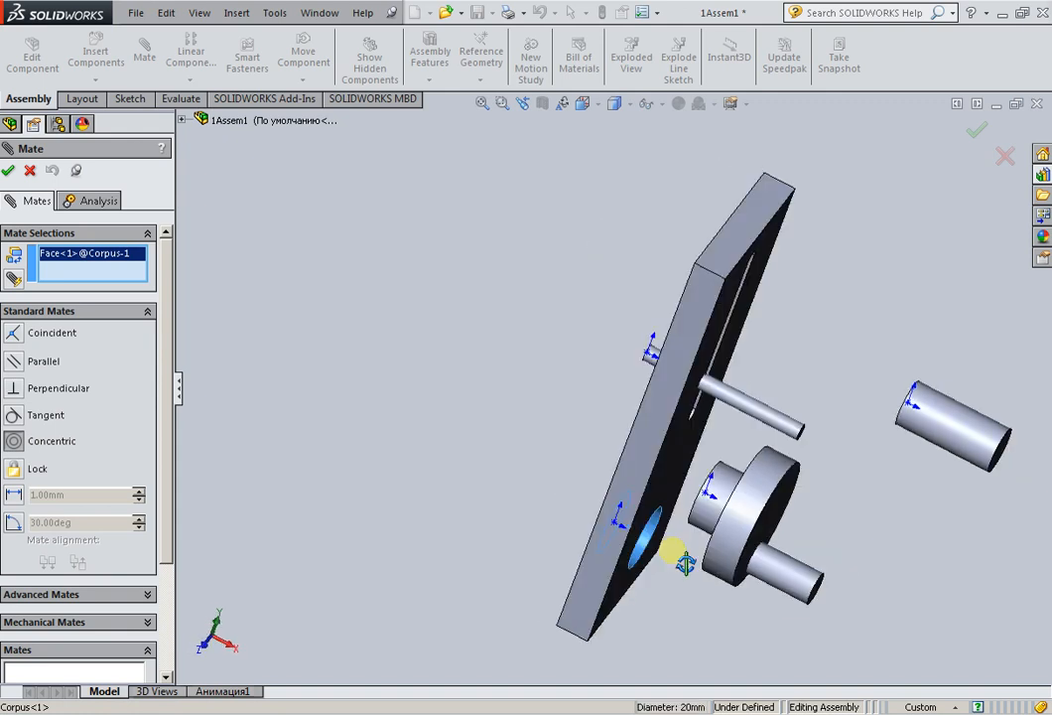
click(711, 500)
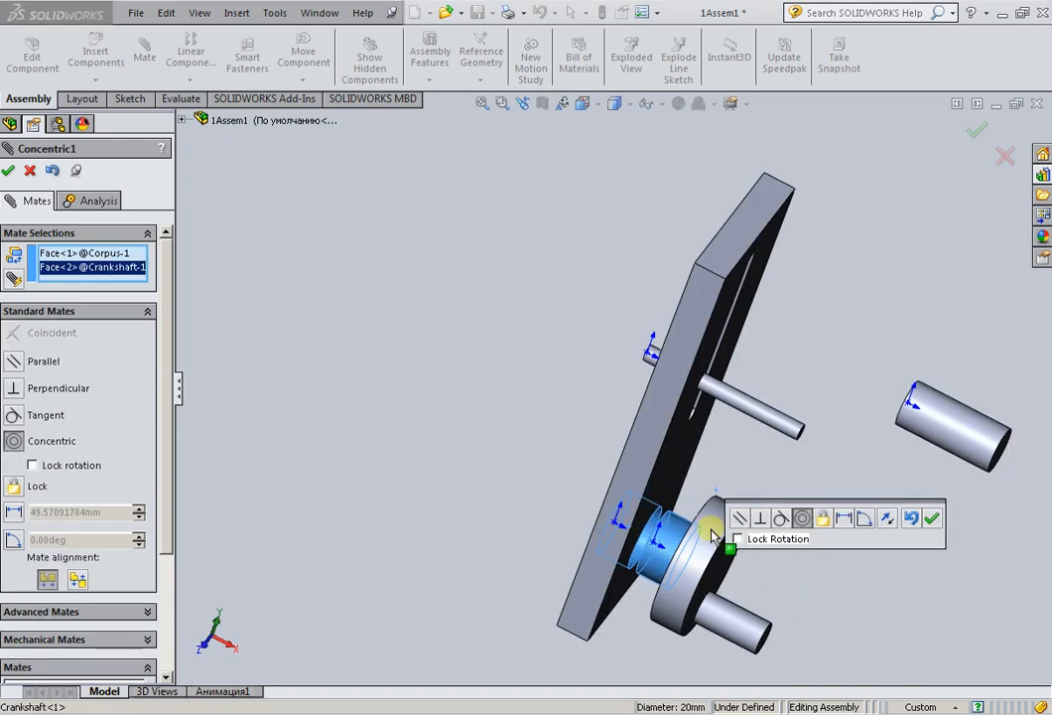
click(932, 518)
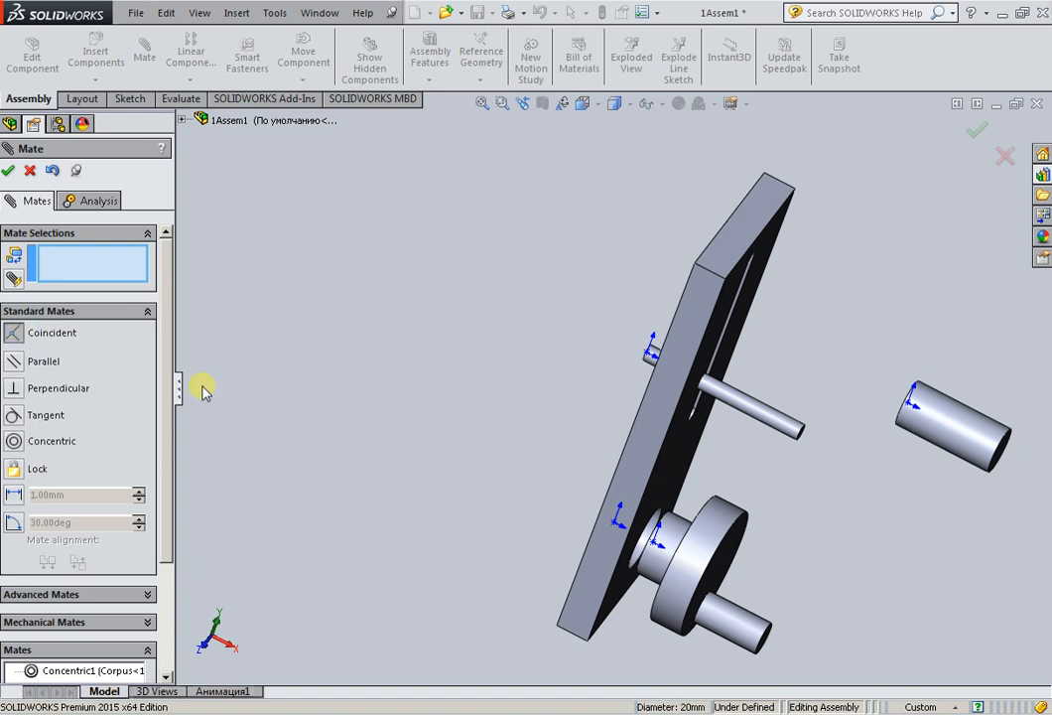
- Add a Coincident mate between the Corpus's large front face and the rear face of the Crankshaft disc
middle_drag(536, 501, 594, 582)
click(638, 535)
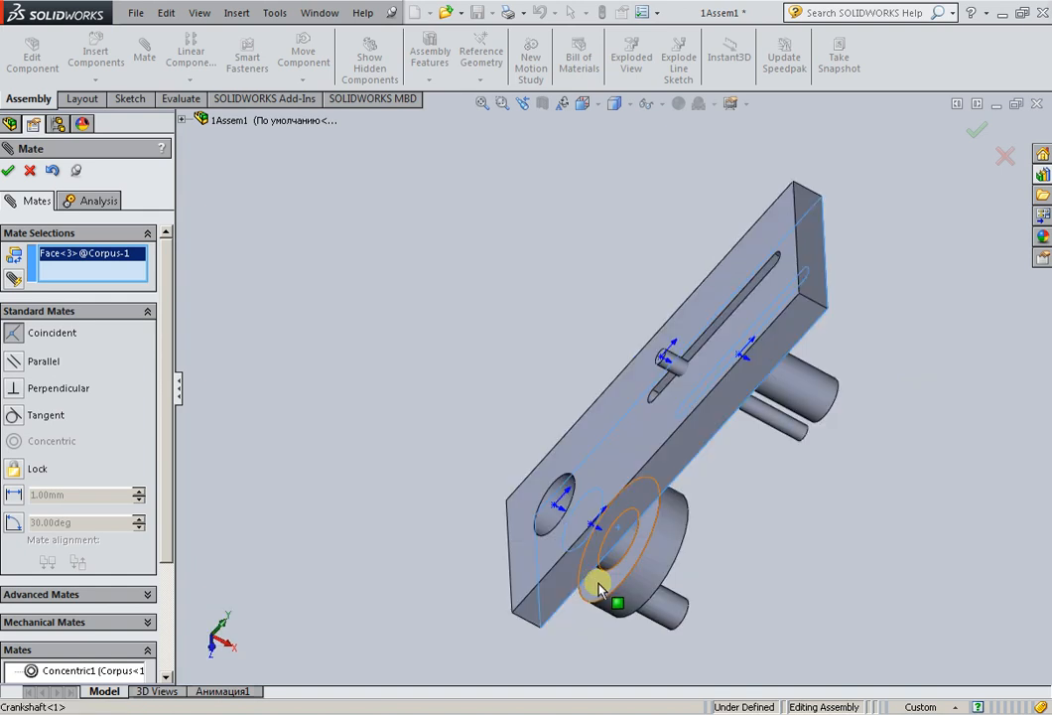
click(595, 585)
click(600, 588)
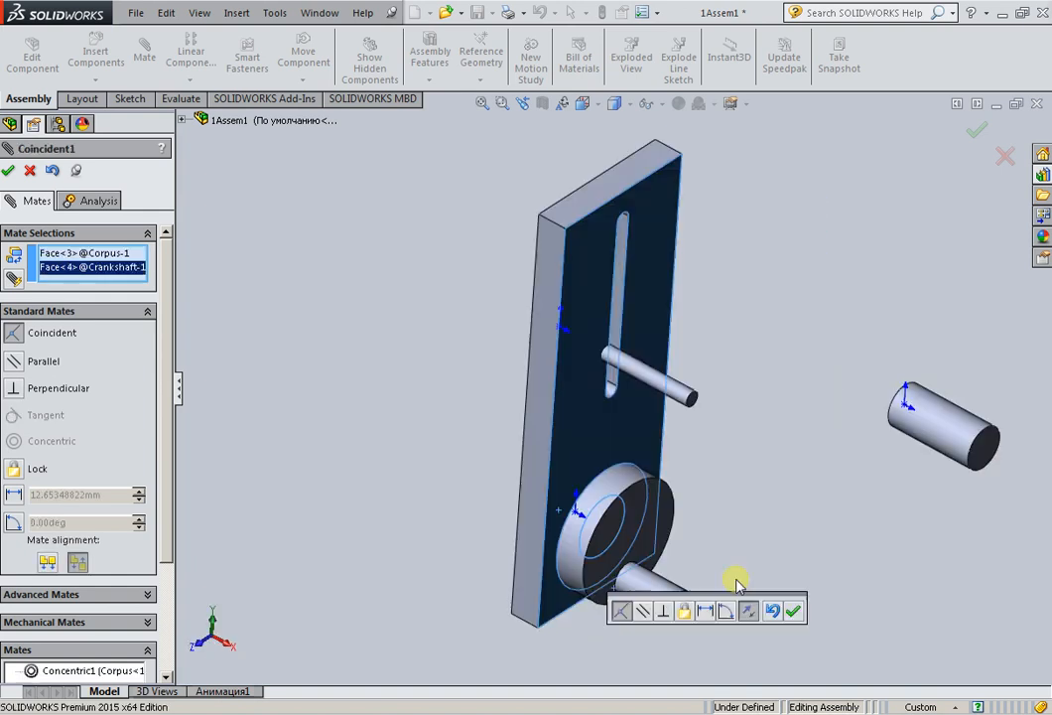
click(793, 610)
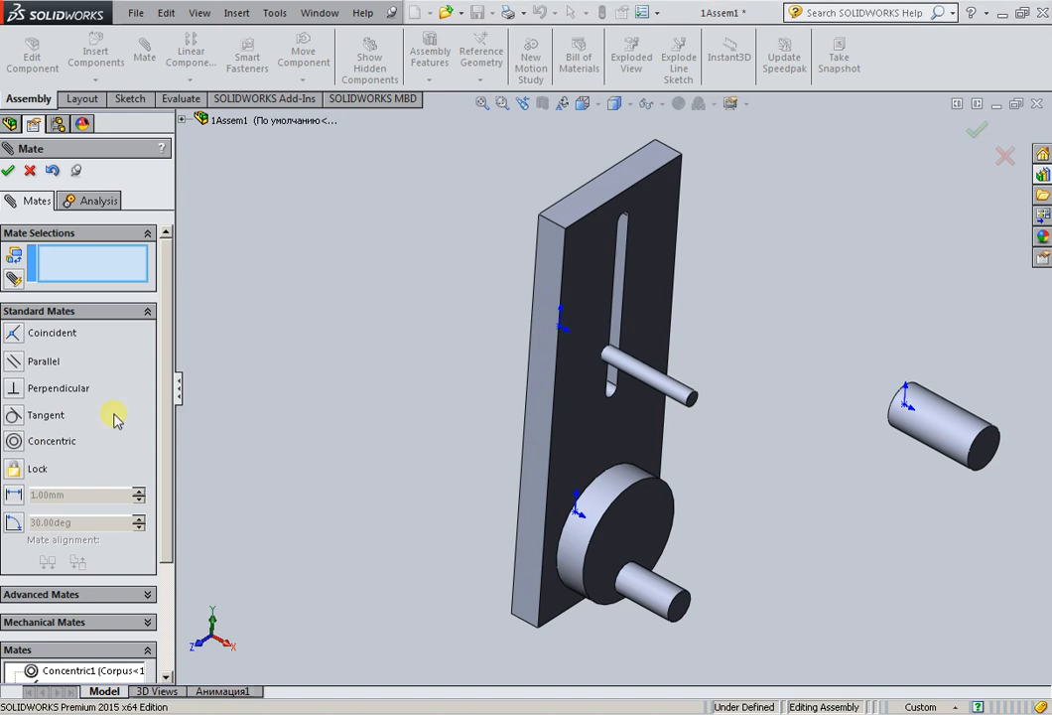
- Add a Tangent mate between the flat side face of the Corpus slot and the Axis's cylindrical face
click(33, 415)
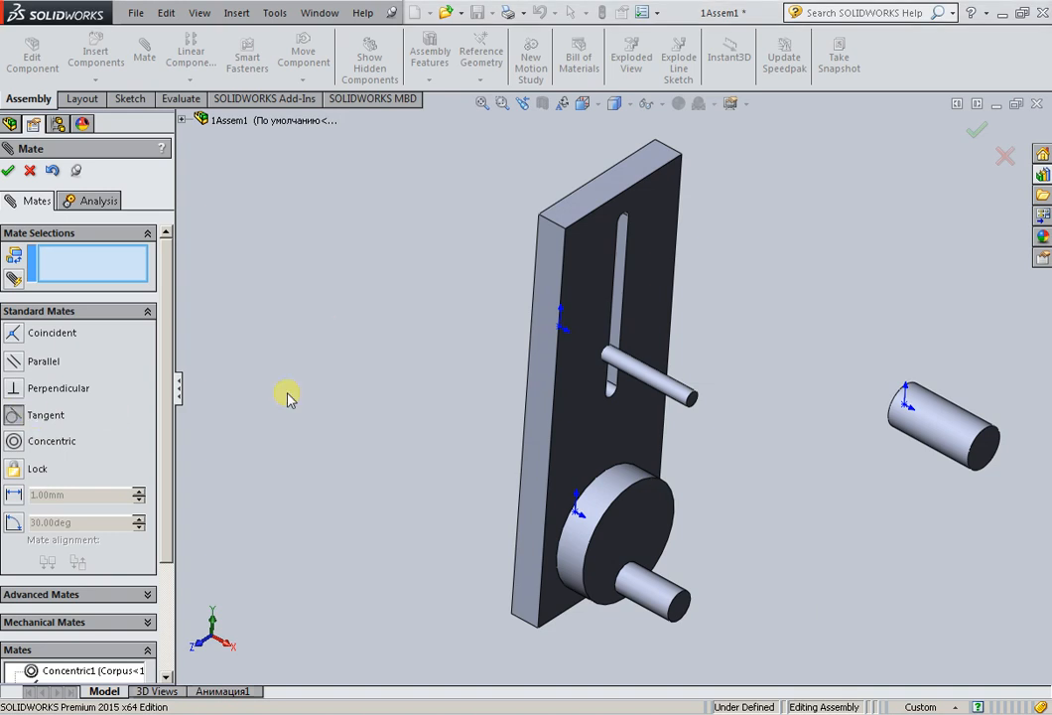
click(615, 330)
click(646, 377)
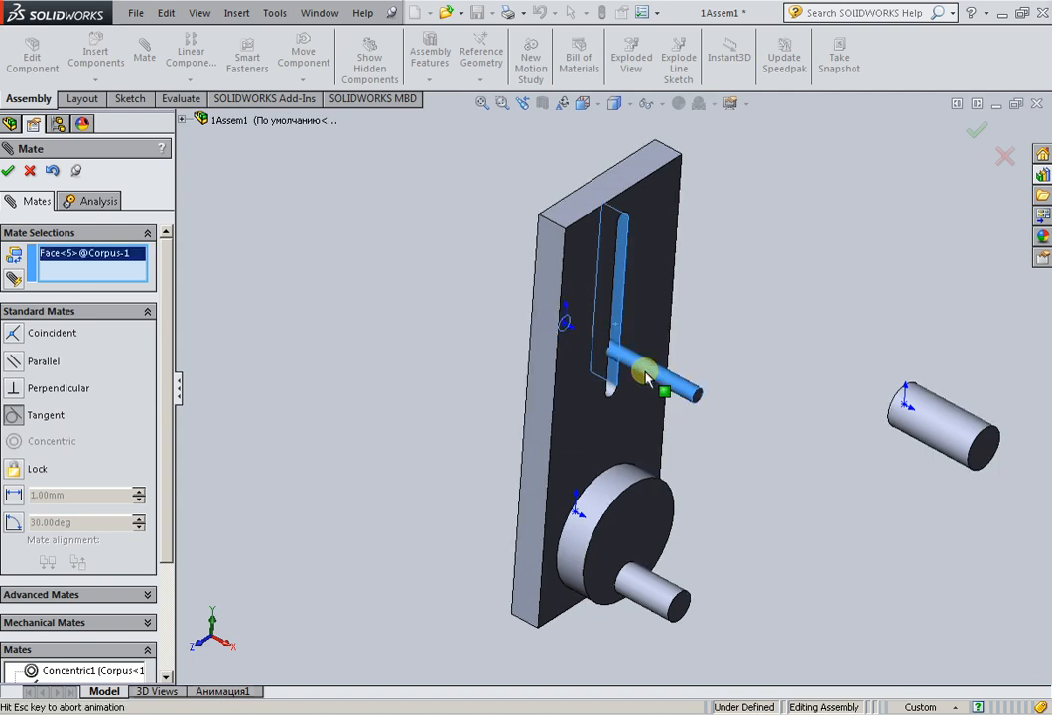
click(774, 349)
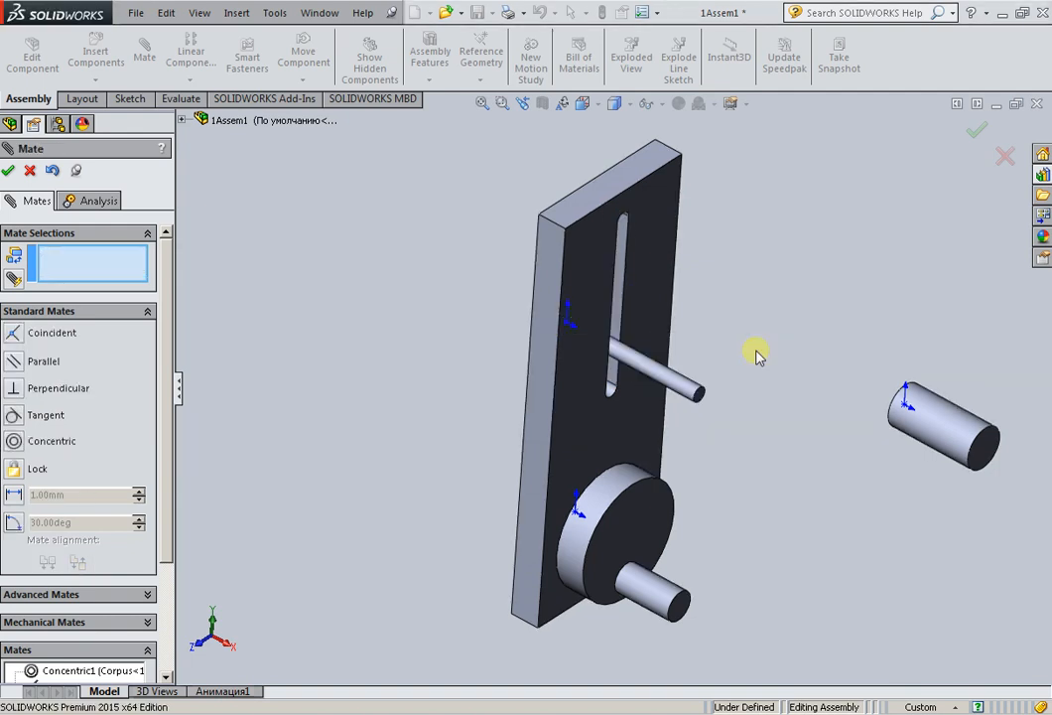
click(8, 172)
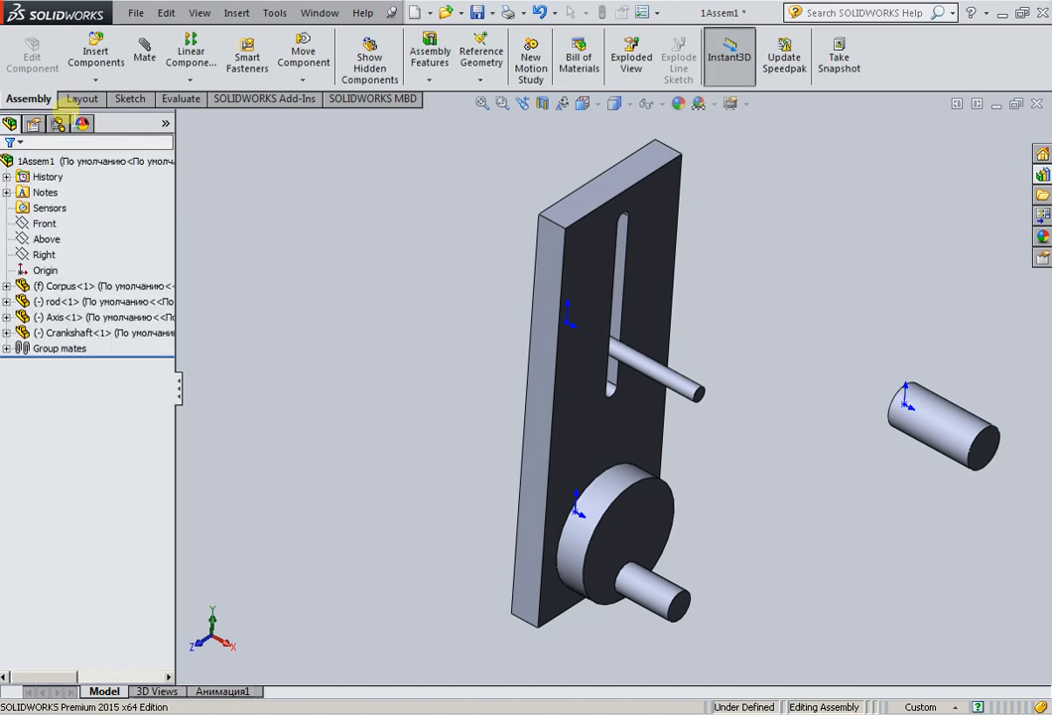
- Insert the piston-rod part in the free space between the Crankshaft and the rod
click(96, 56)
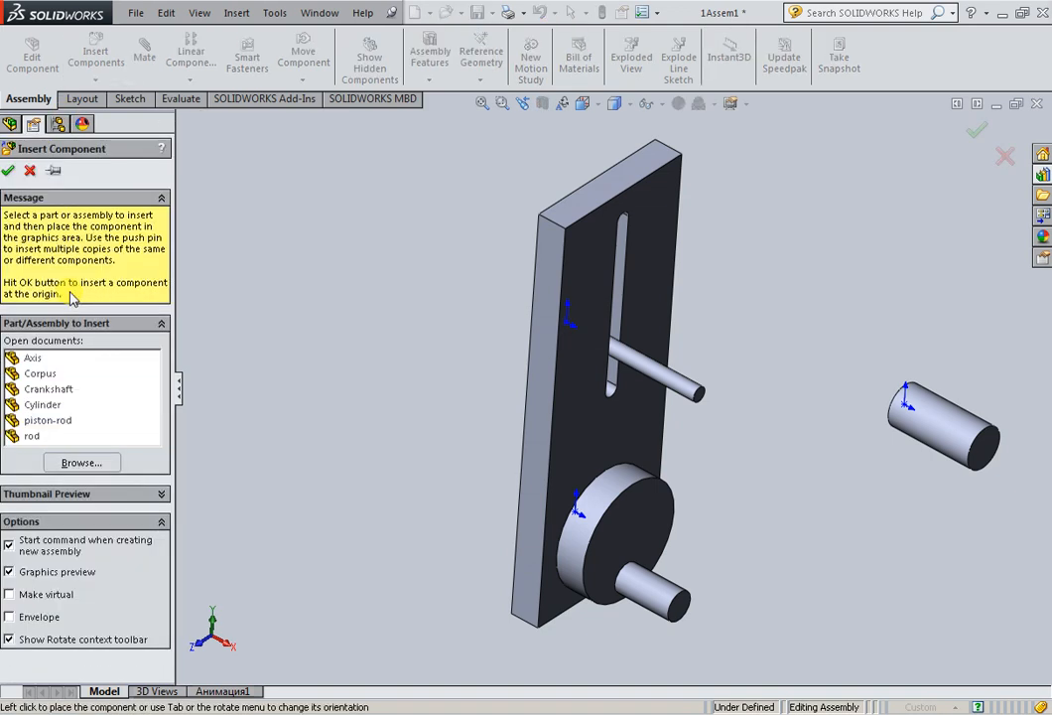
click(51, 422)
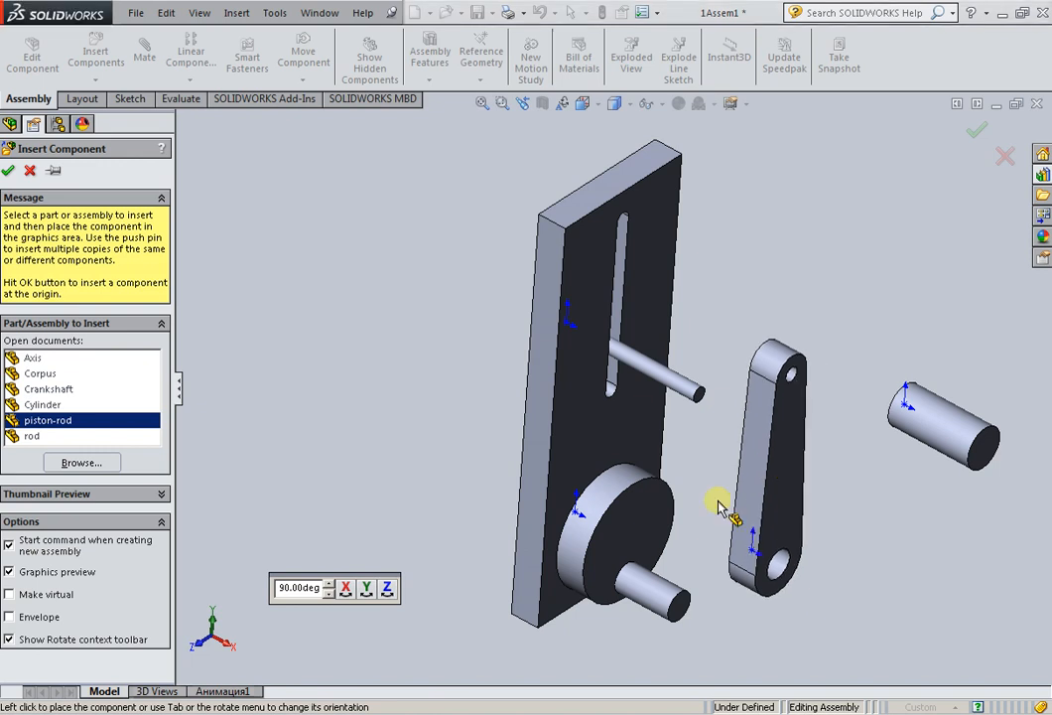
click(722, 506)
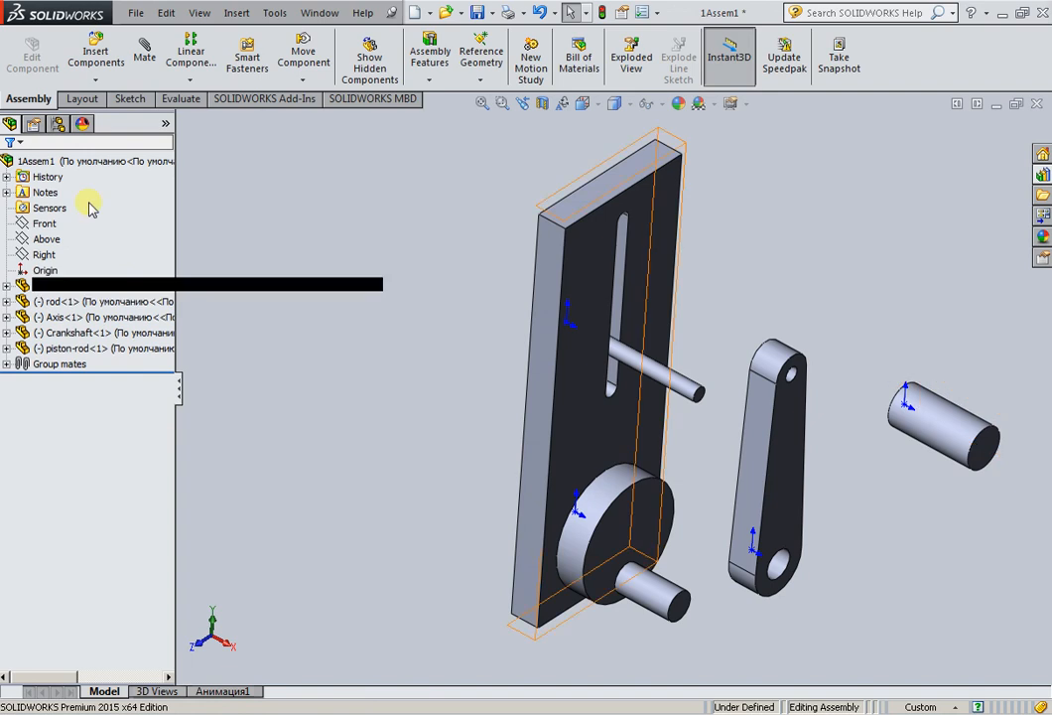
- Add a Concentric mate between the Crankshaft's front crankpin and the large hole of the piston-rod
click(144, 59)
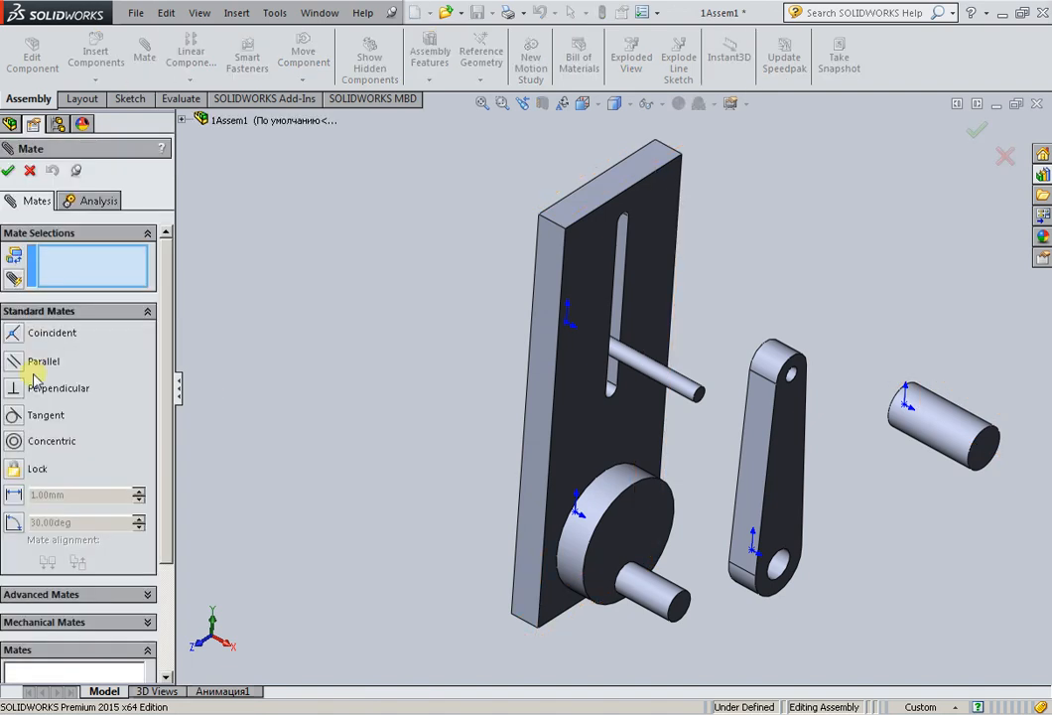
click(30, 449)
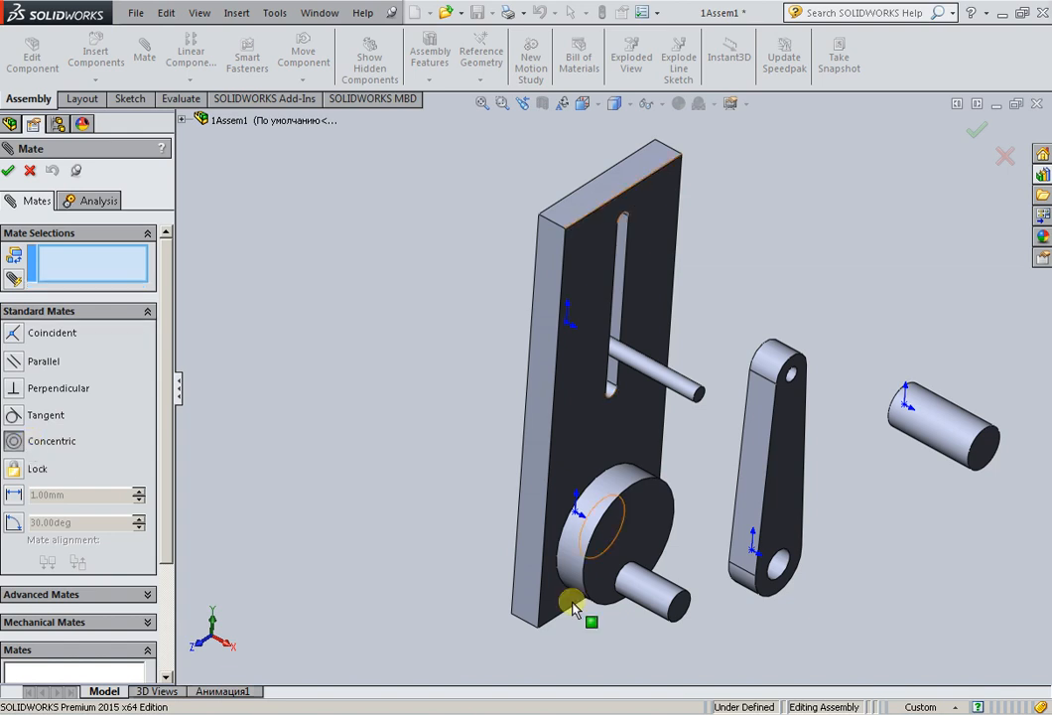
click(645, 592)
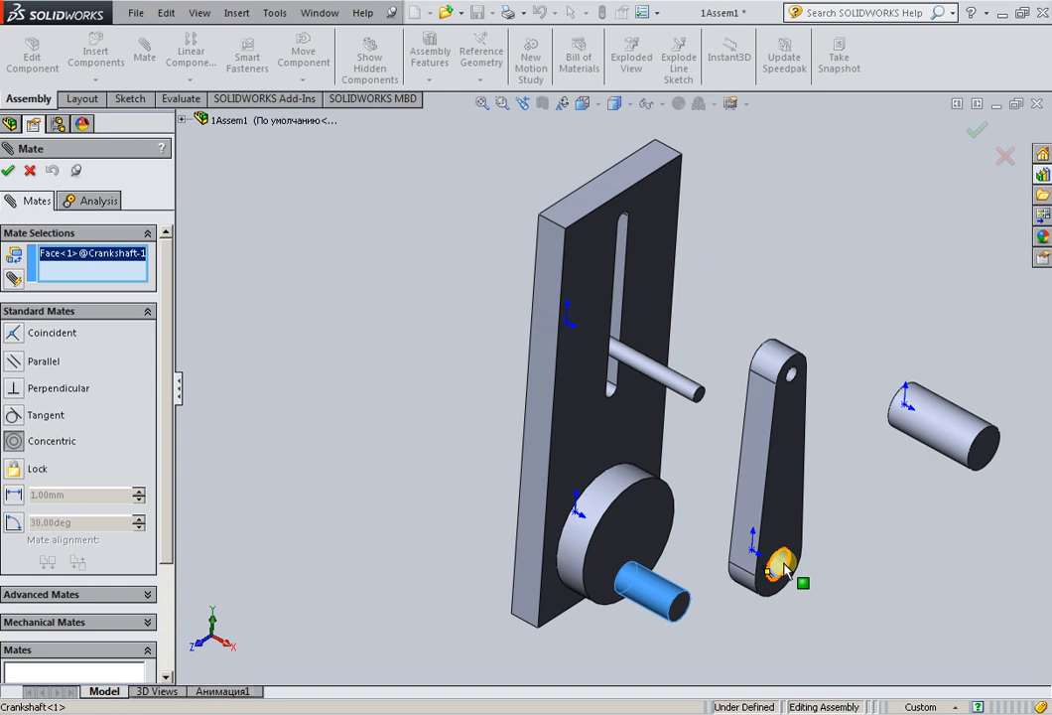
click(781, 565)
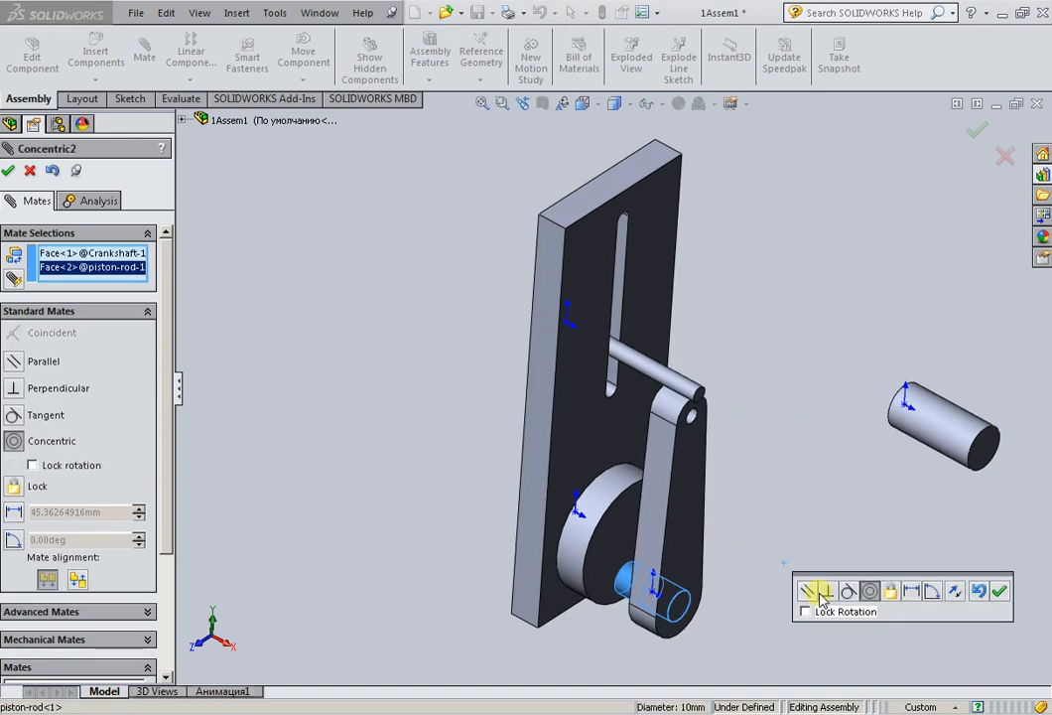
click(1000, 590)
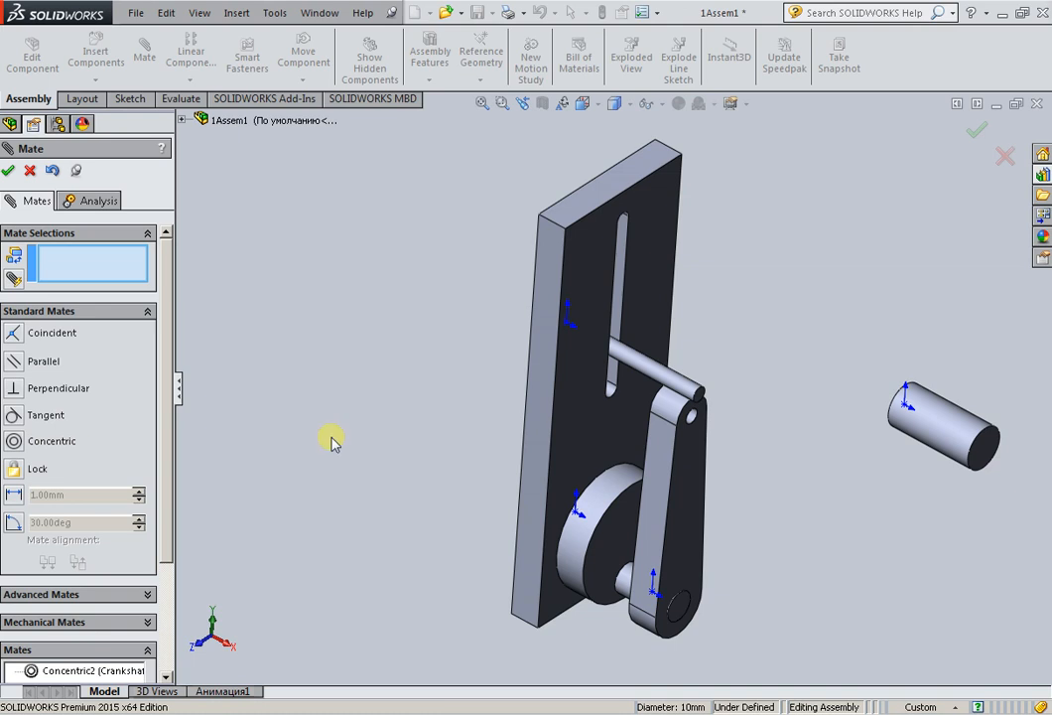
- Add a Concentric mate between the Axis's cylindrical face and the edge of the piston-rod's small upper hole
click(32, 443)
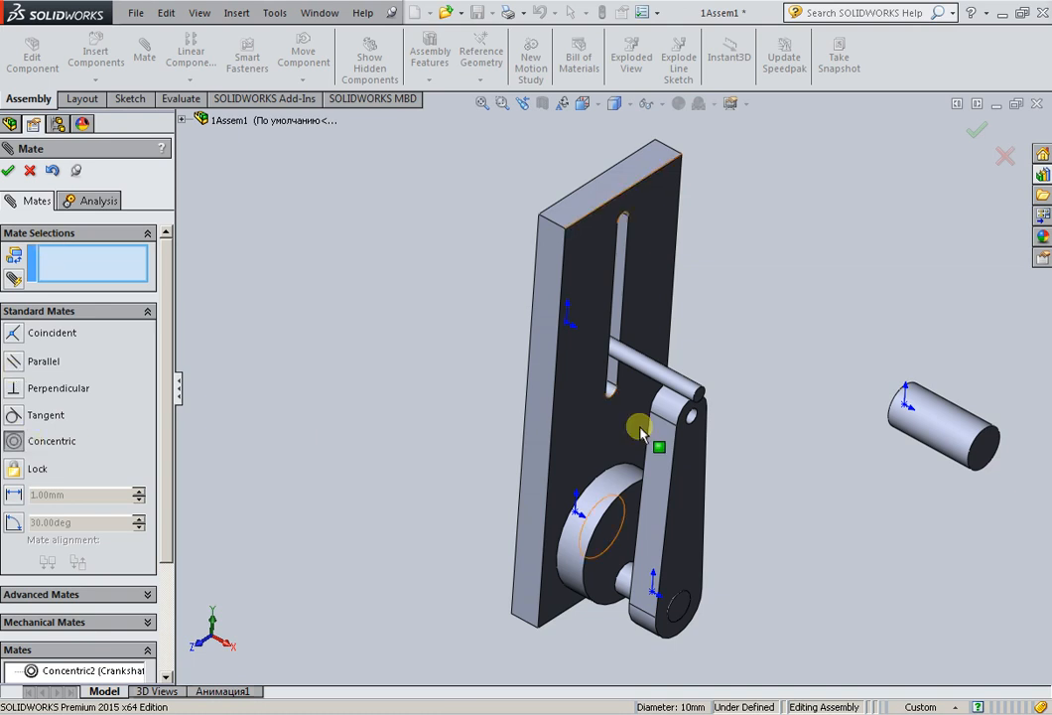
click(654, 374)
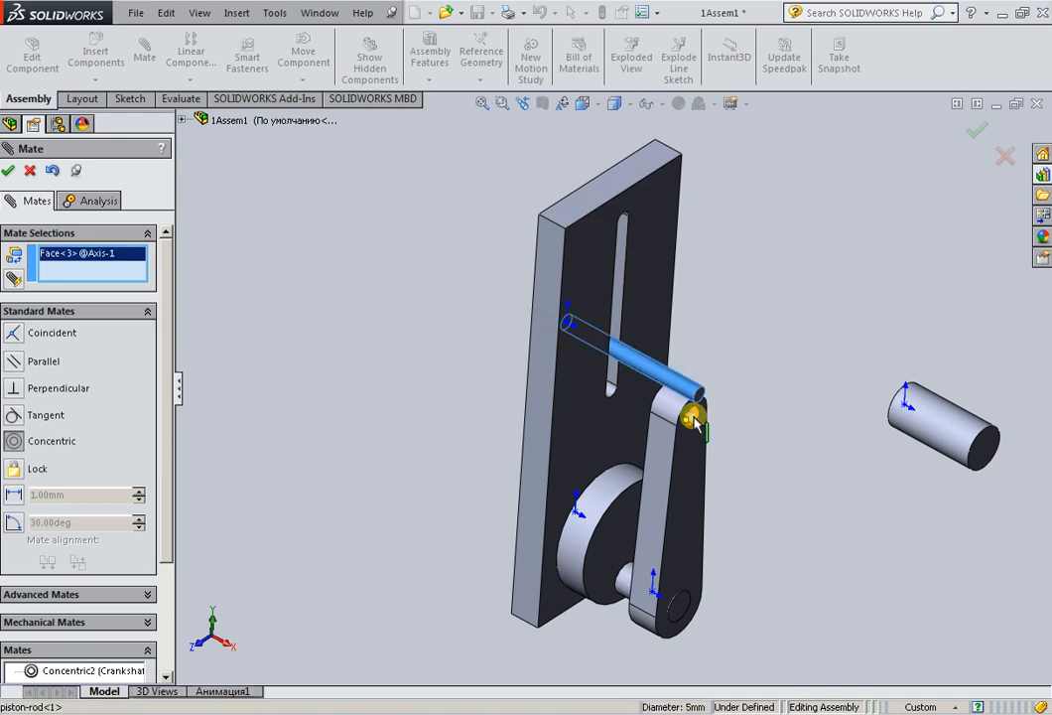
click(694, 421)
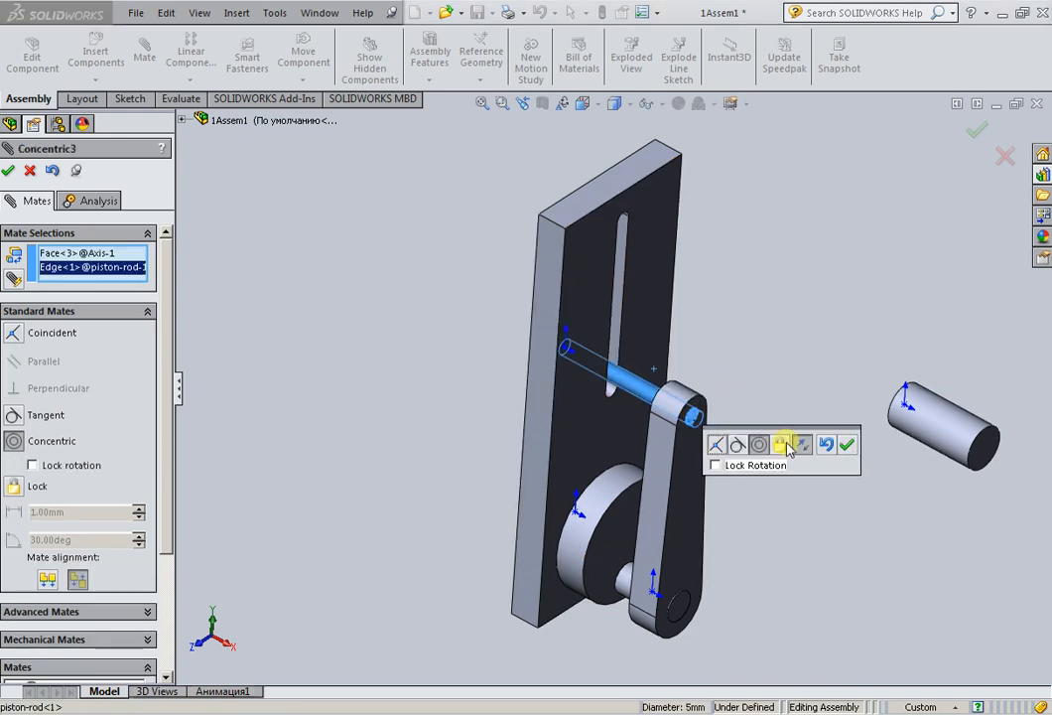
click(847, 444)
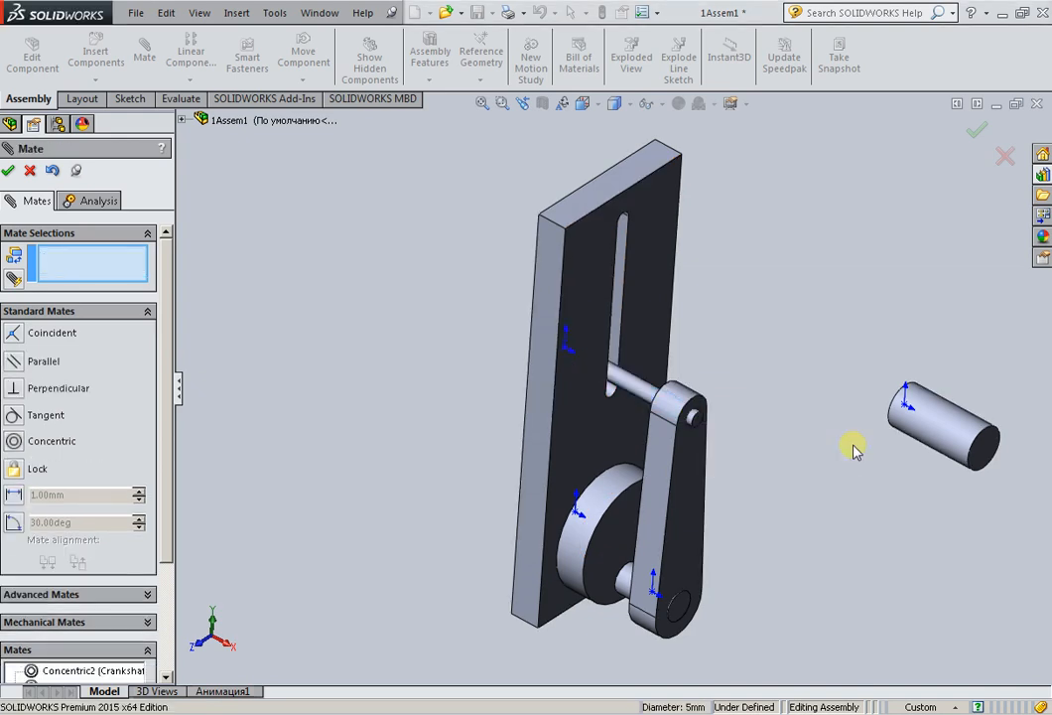
- Add a Coincident mate between the front face of the Crankshaft disc and the rear face of the piston-rod
click(18, 334)
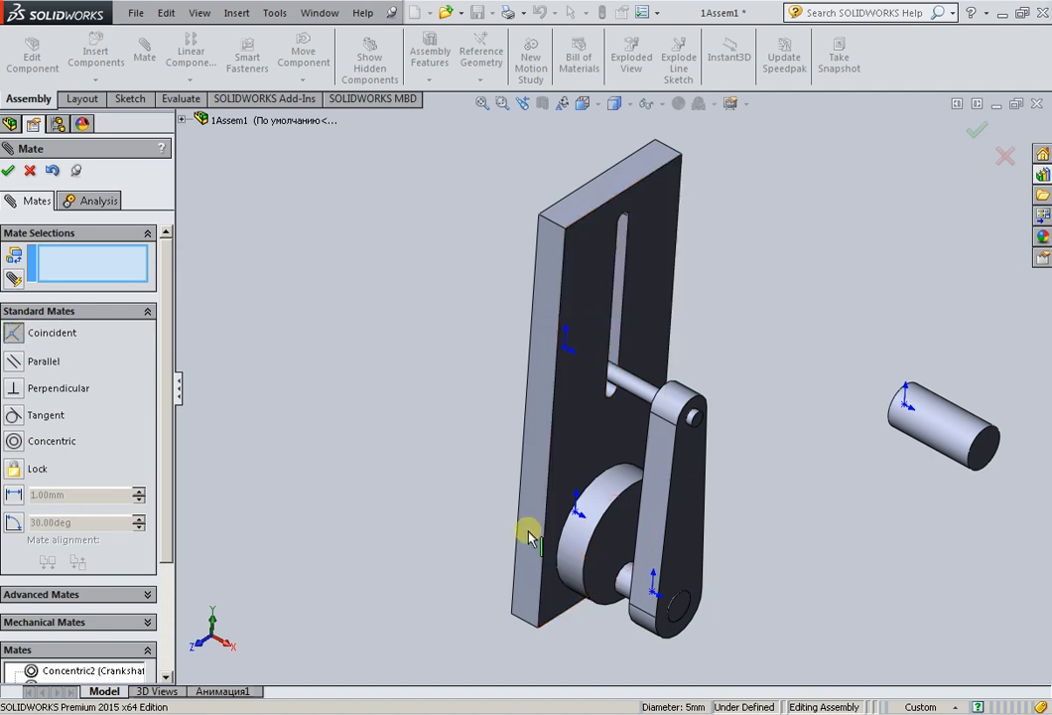
click(599, 562)
middle_drag(598, 561, 629, 559)
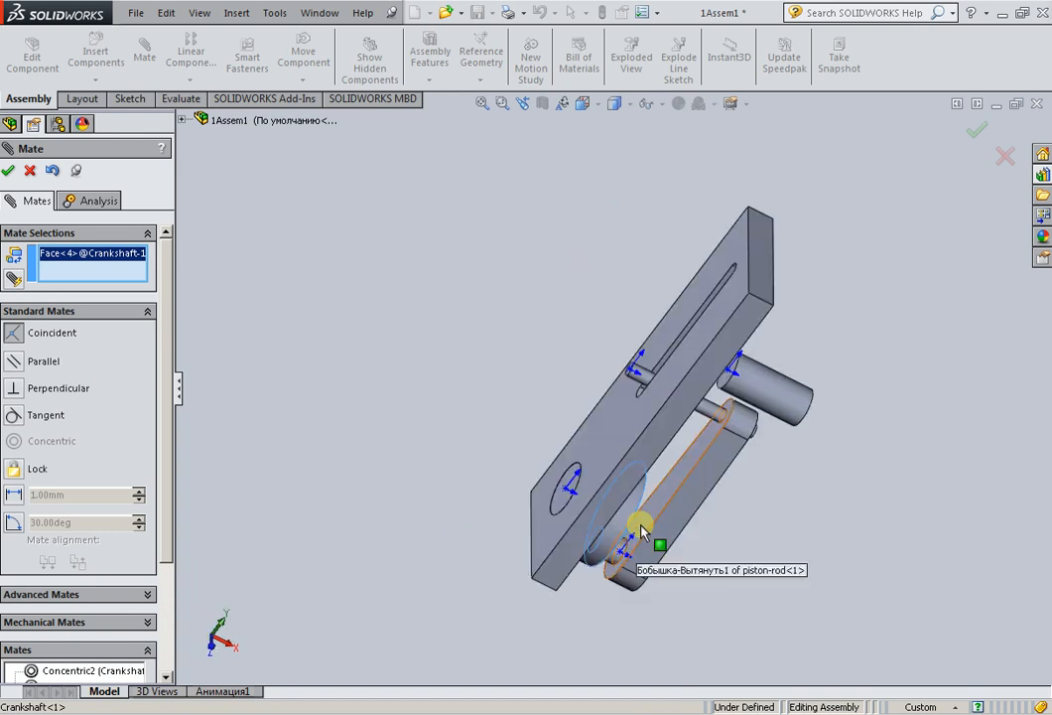
click(641, 531)
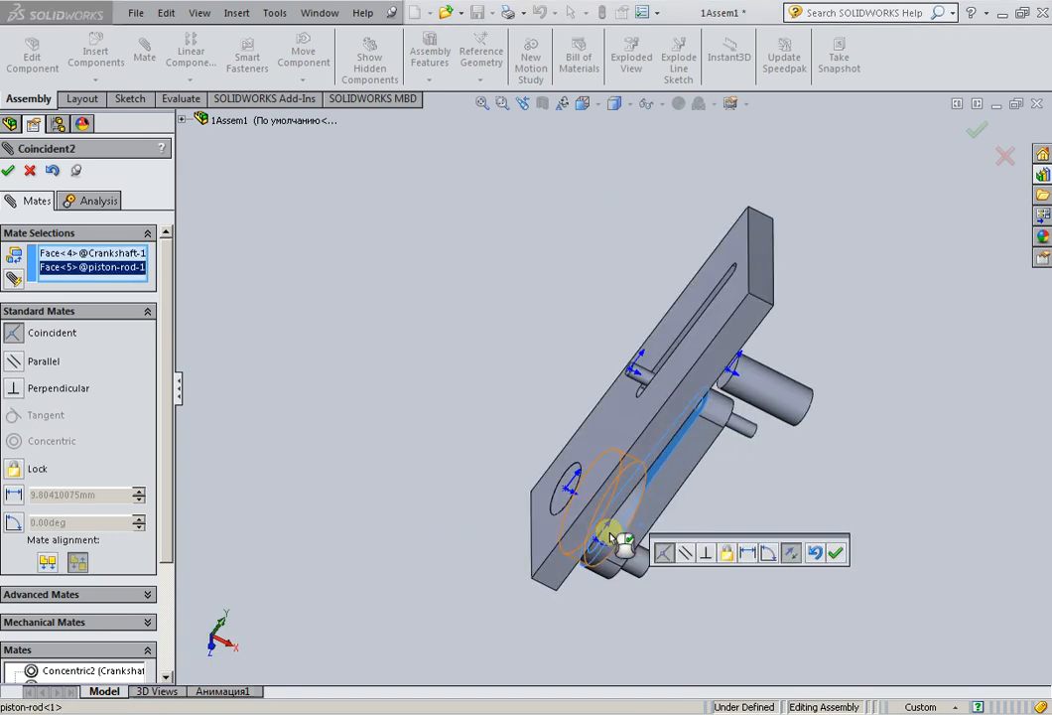
click(838, 556)
middle_drag(751, 529, 686, 442)
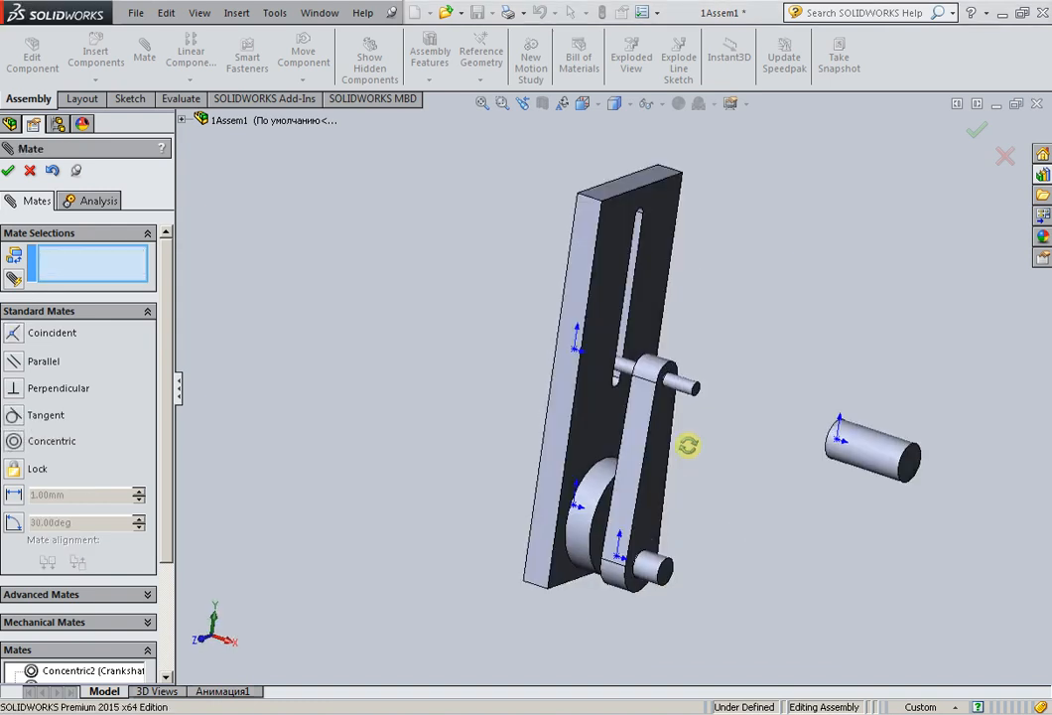
click(32, 172)
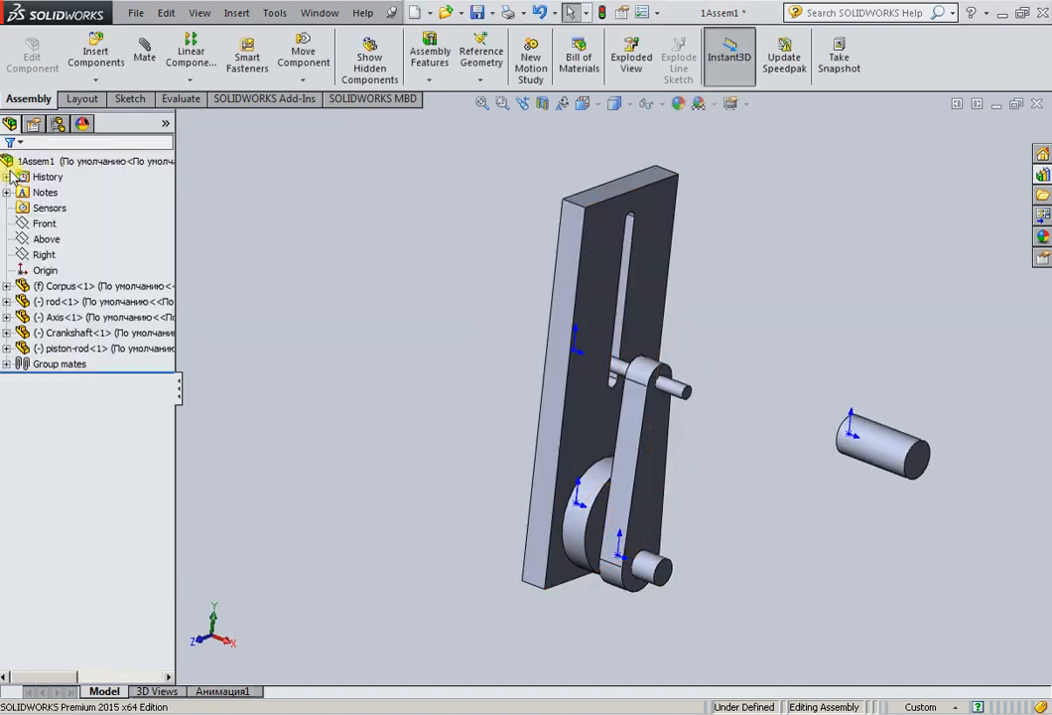
- Insert the Cylinder part in the free space beside the mechanism, just above the rod
click(100, 60)
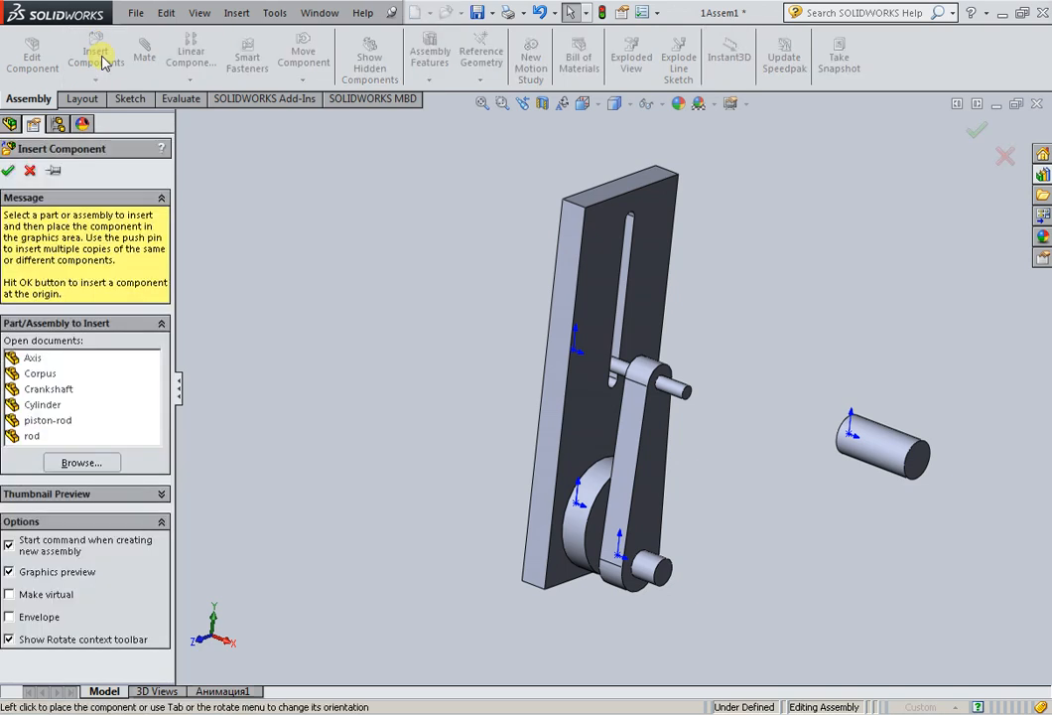
click(29, 437)
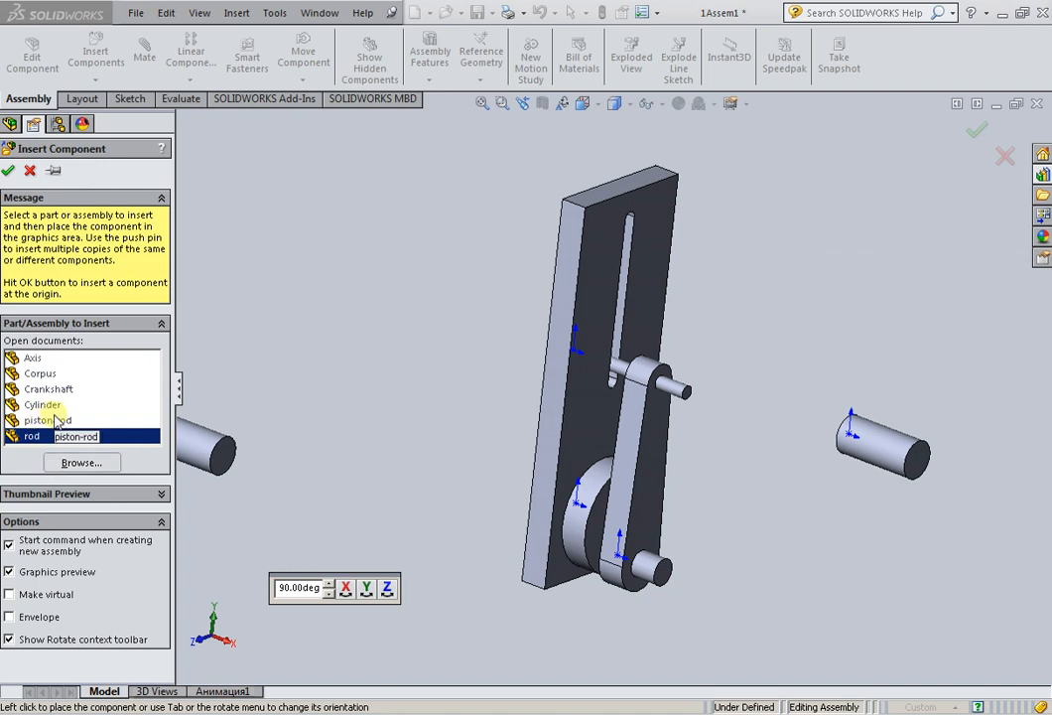
click(38, 405)
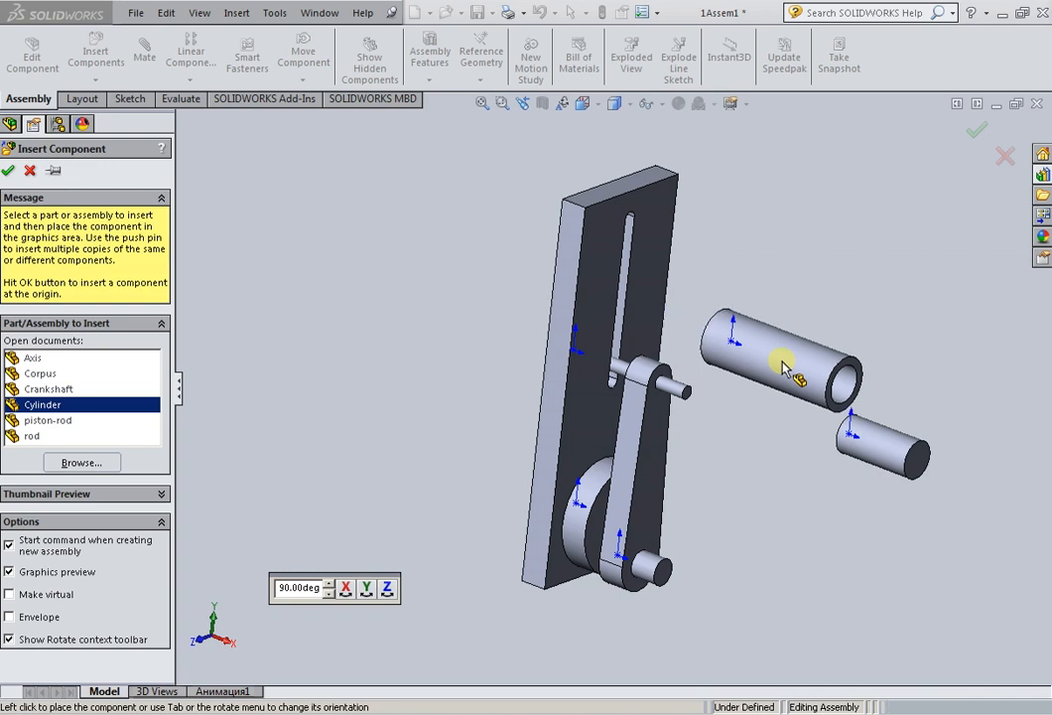
click(784, 364)
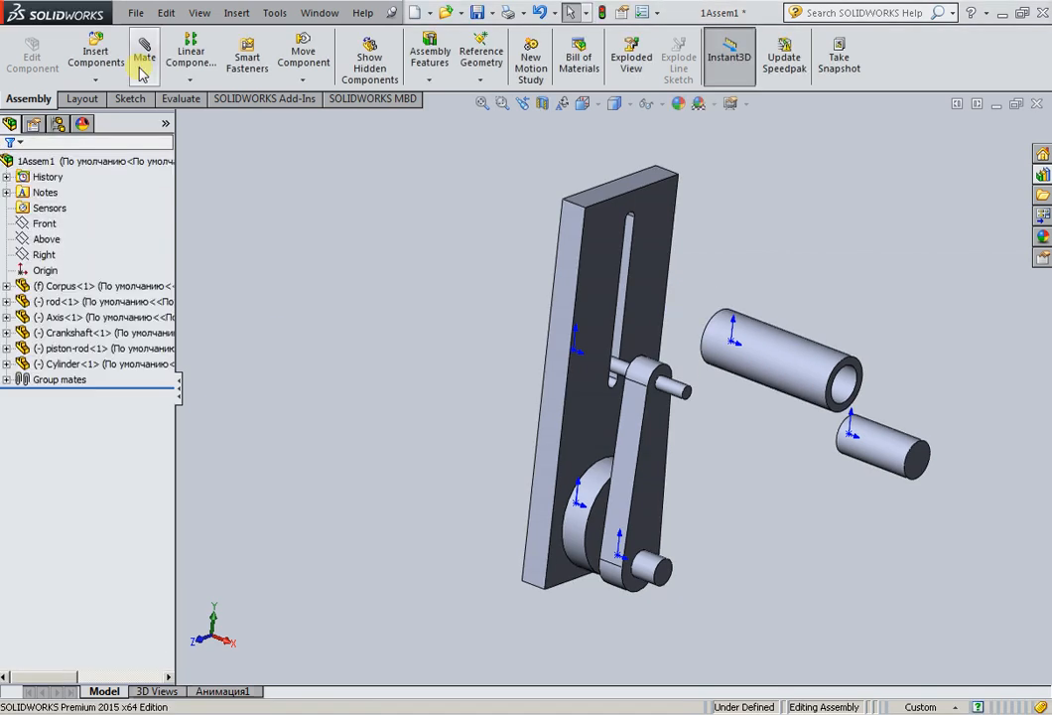
- Add a Concentric mate between the rod's outer cylindrical face and the Cylinder's bore, and finish mating
click(142, 72)
click(48, 443)
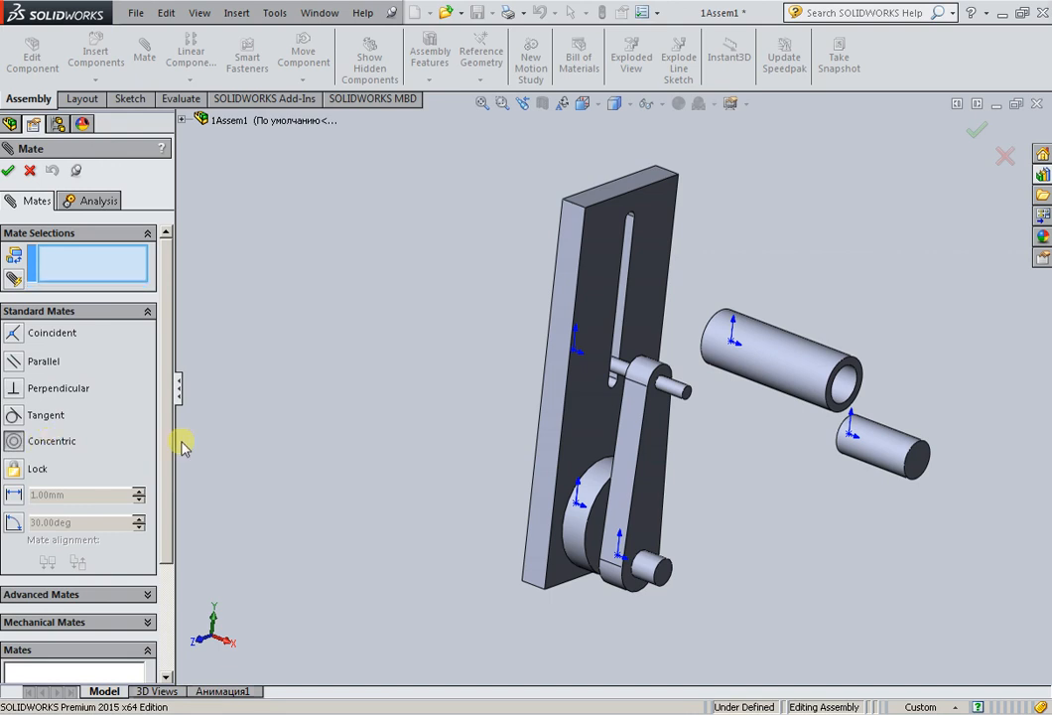
click(890, 452)
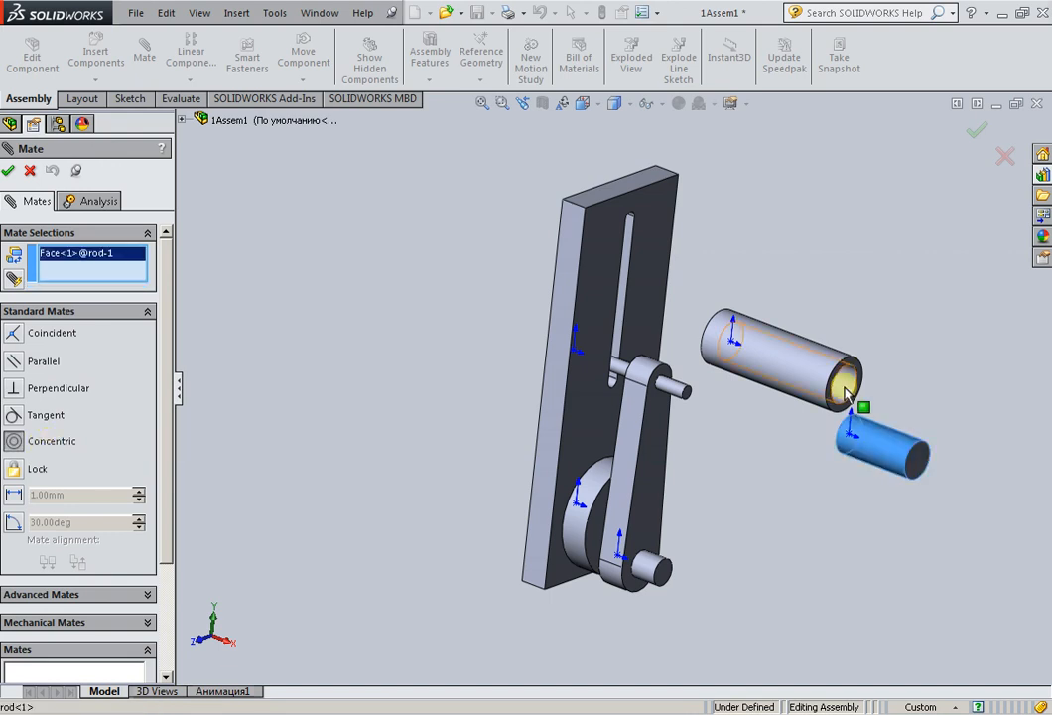
click(846, 394)
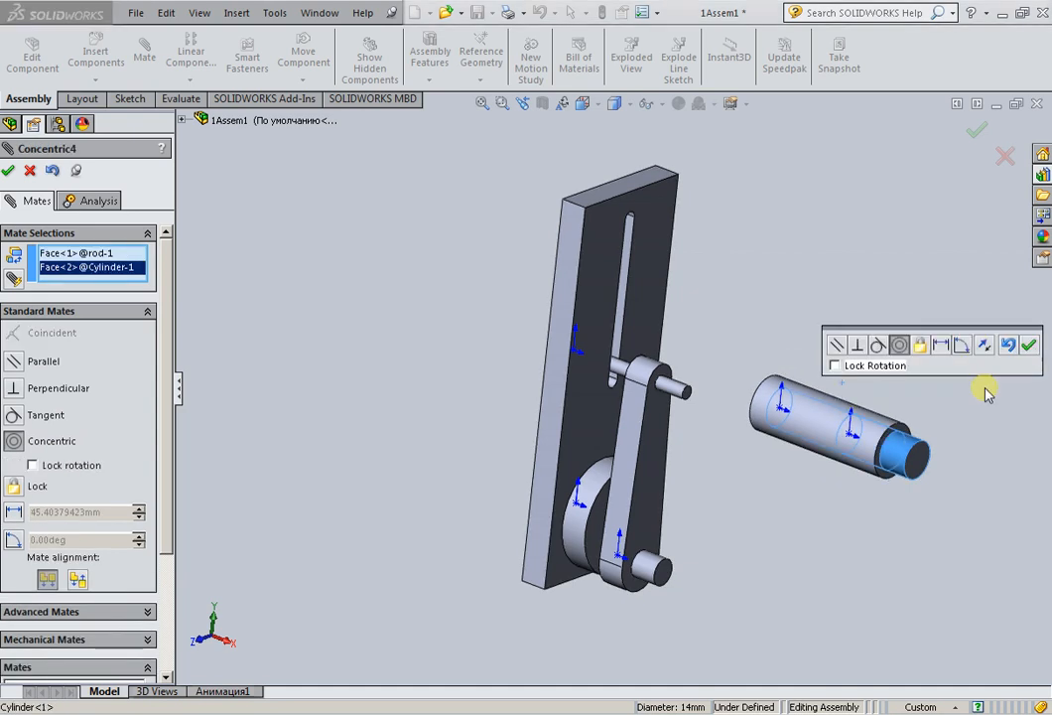
click(1028, 344)
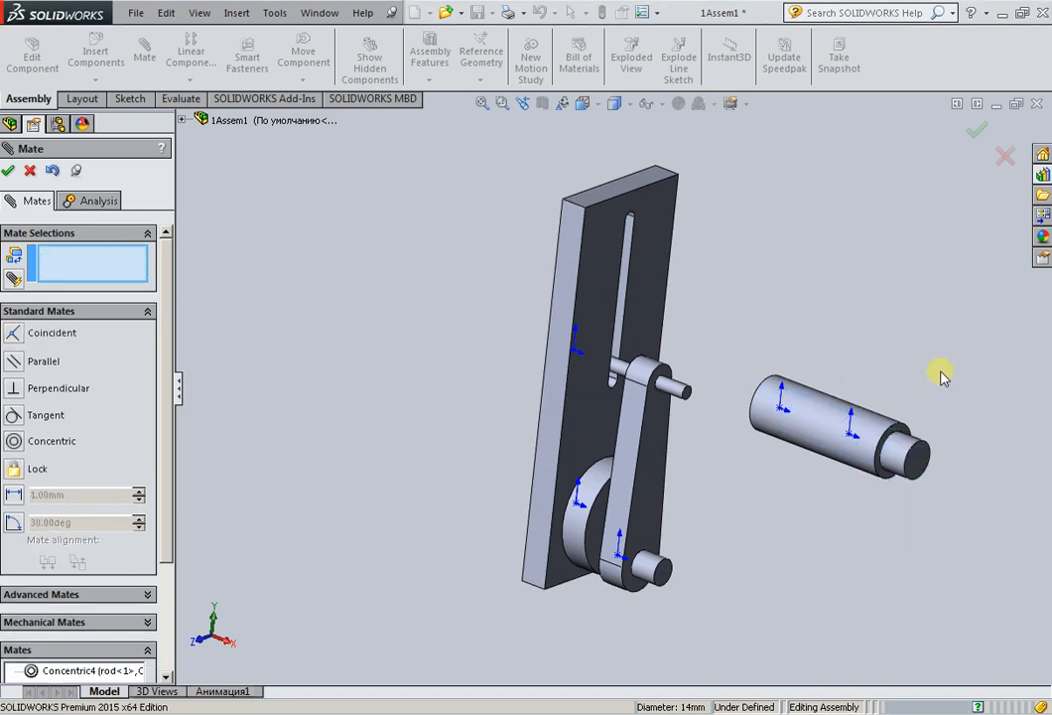
middle_drag(940, 375, 337, 330)
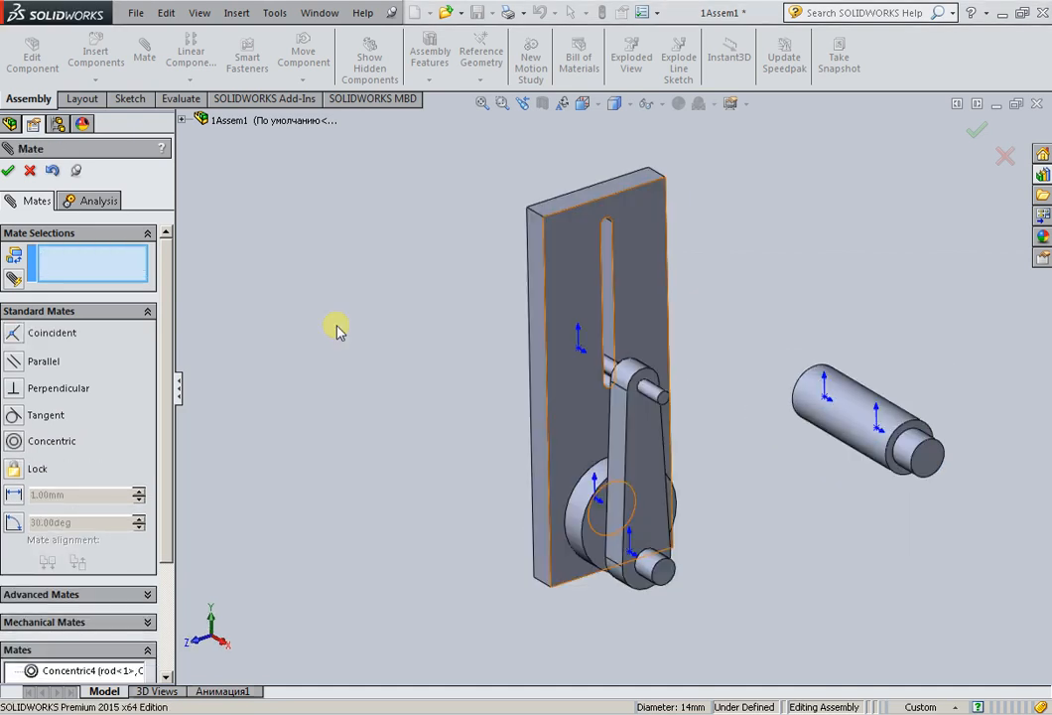
click(9, 172)
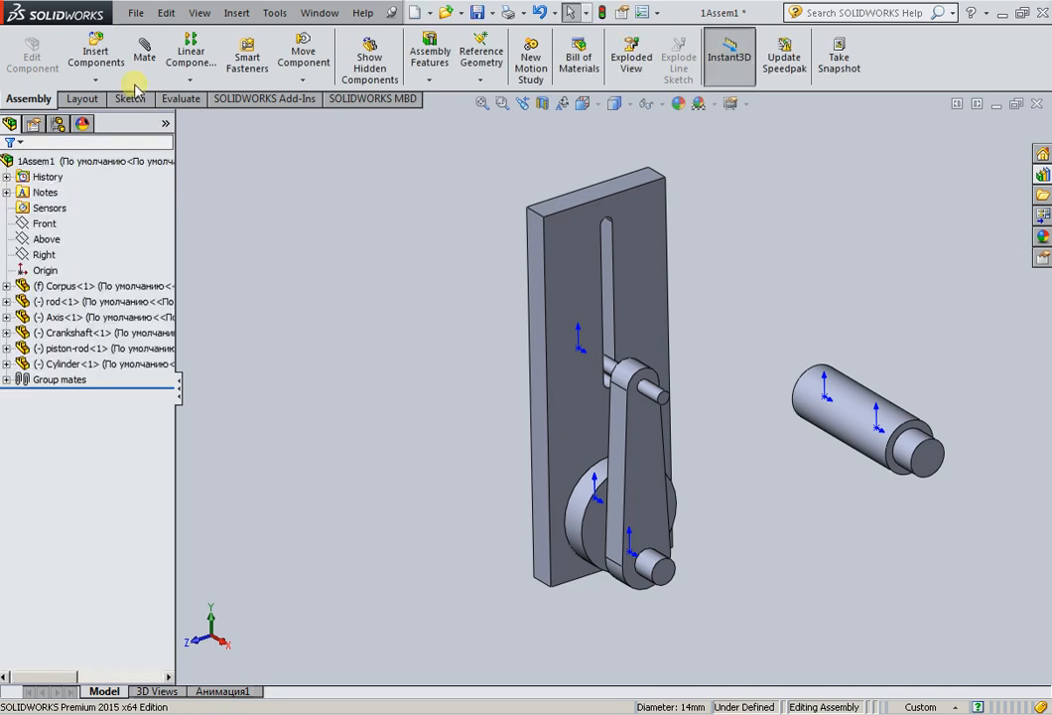
- Move the piston-rod with Free Drag to turn the crank, and slide the rod partly out of the Cylinder
click(303, 56)
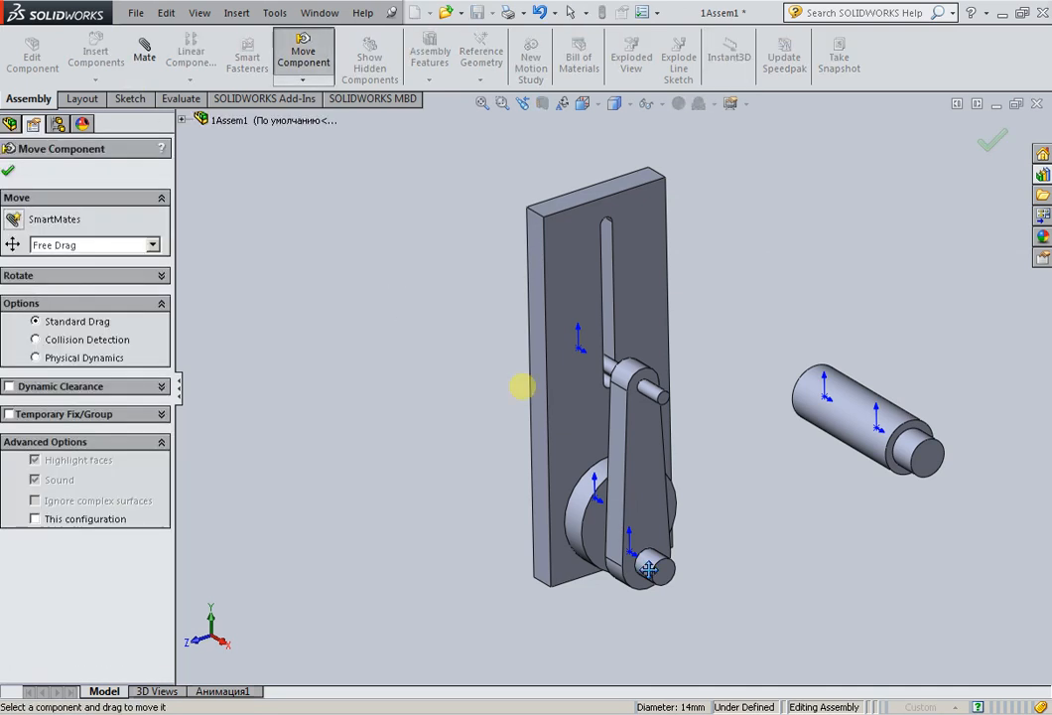
drag(645, 535, 746, 538)
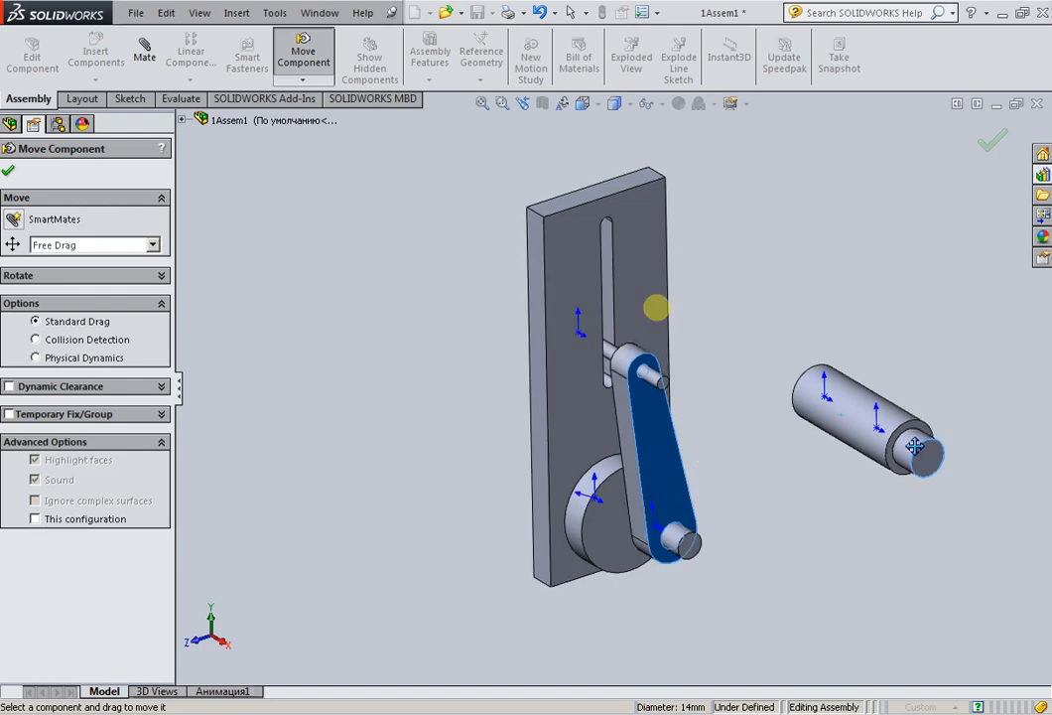
drag(914, 447, 989, 480)
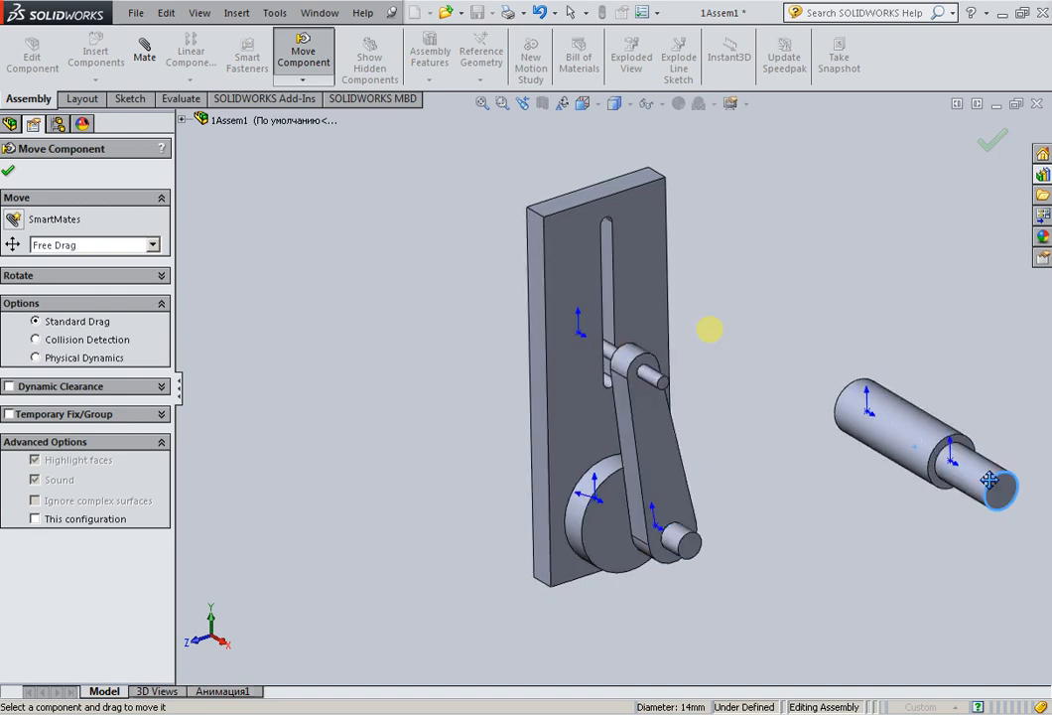
click(9, 172)
click(728, 58)
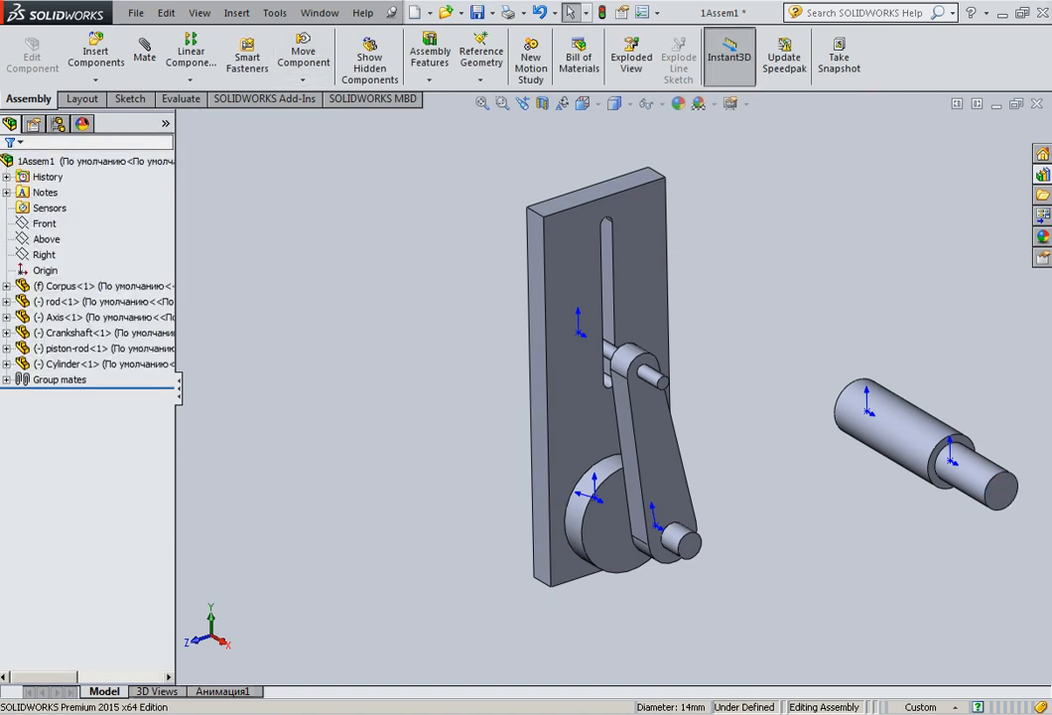